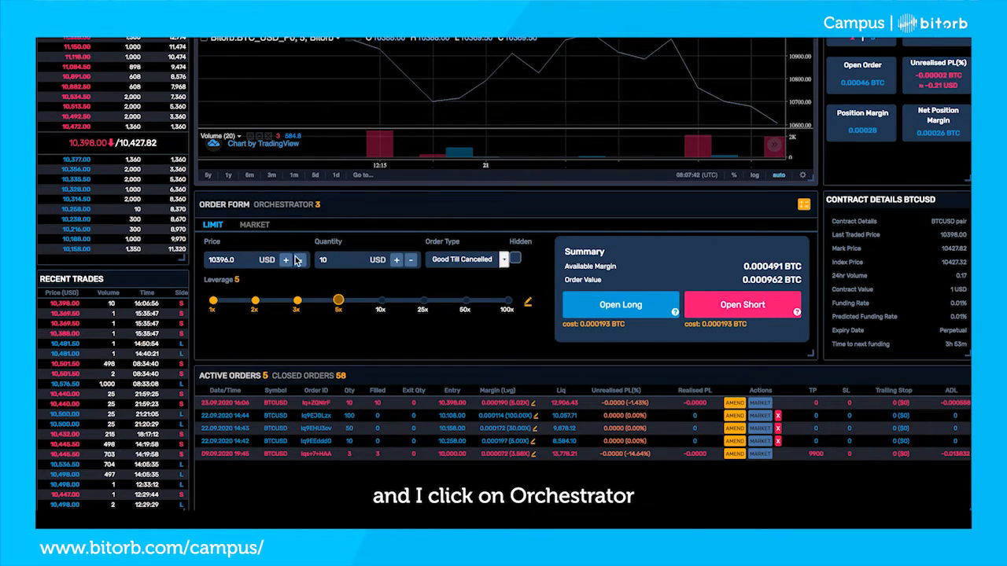
Start a new rule among the Orchestrator's active rules and name it "TP Short"
{"action": "left_click", "coordinate": [288, 206]}
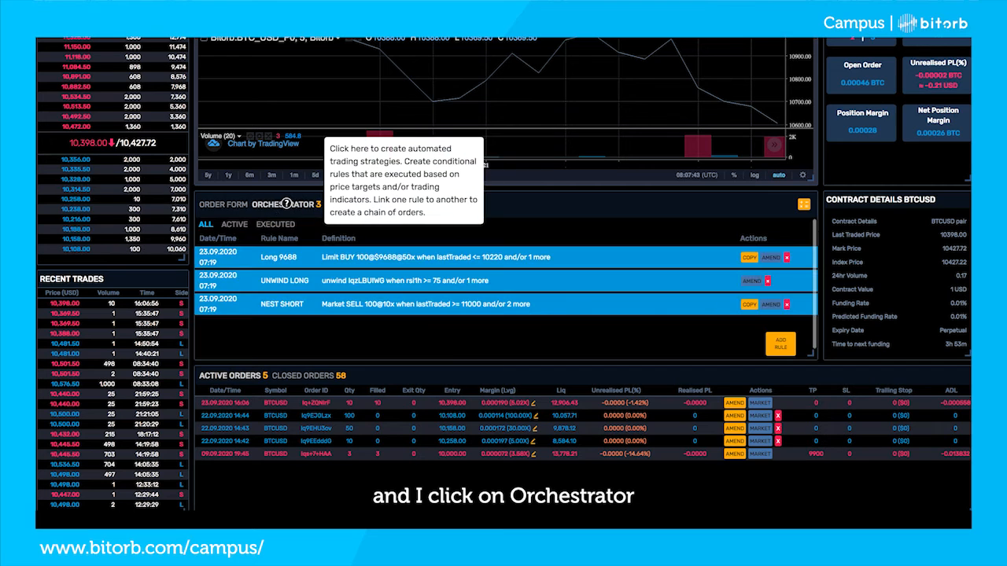
{"action": "left_click", "coordinate": [239, 227]}
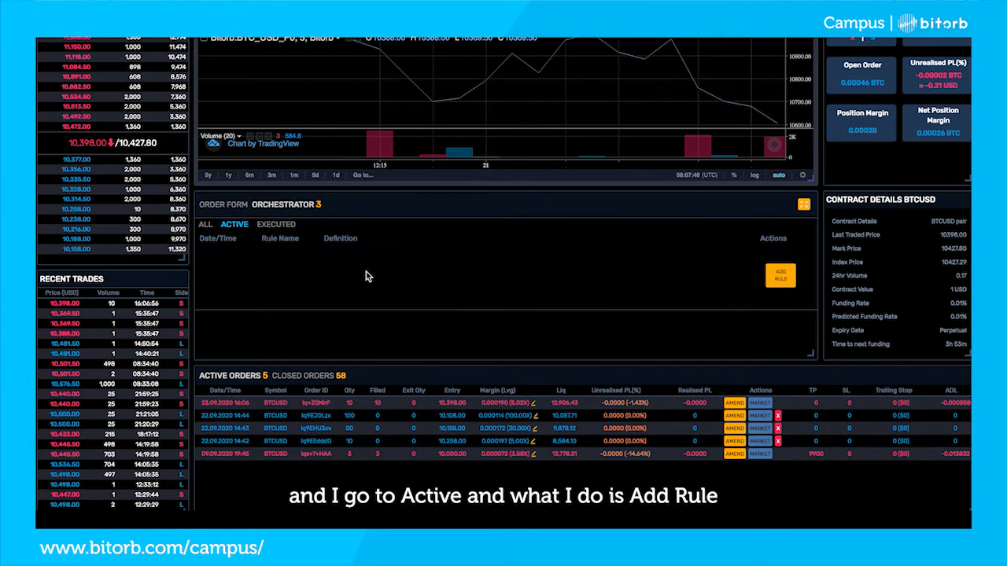
{"action": "left_click", "coordinate": [783, 277]}
{"action": "scroll", "coordinate": [461, 308], "scroll_direction": "down", "scroll_amount": 2}
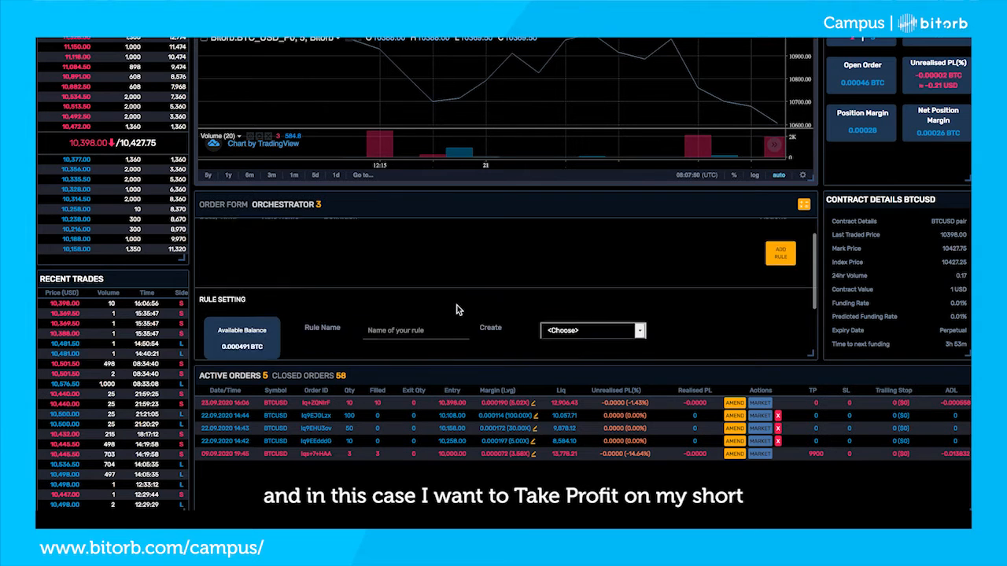
{"action": "left_click", "coordinate": [412, 293]}
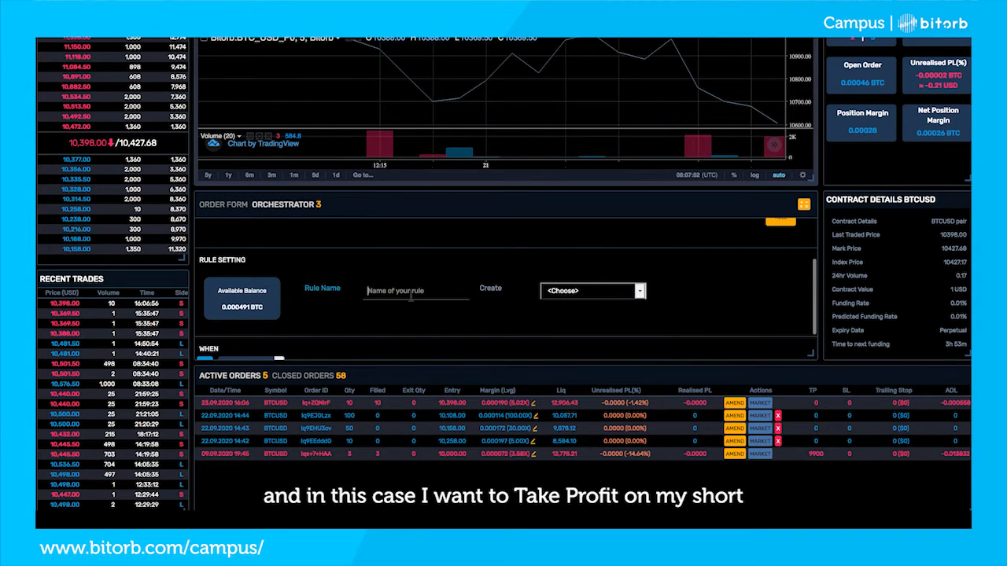
{"action": "type", "text": "TP"}
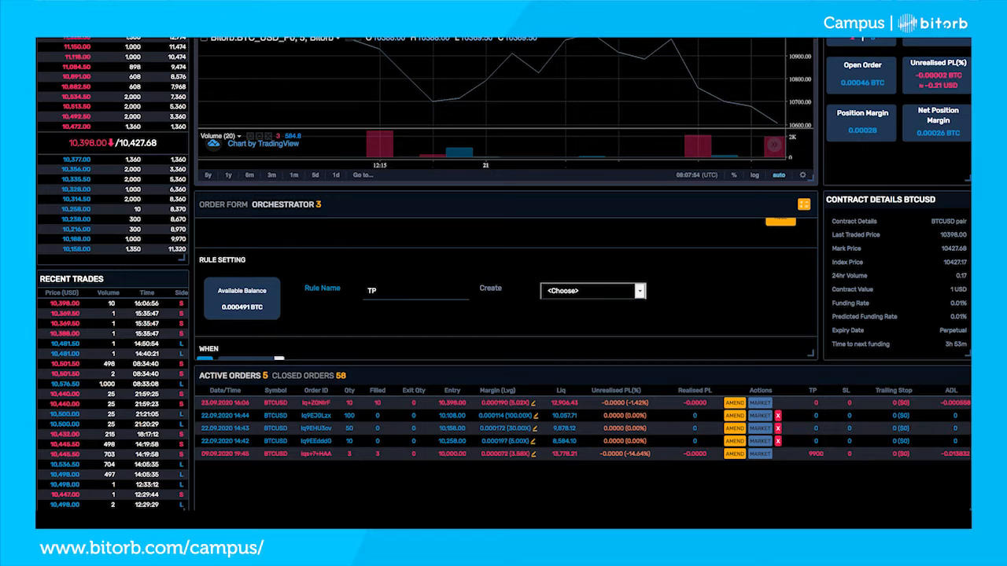
{"action": "type", "text": " Short"}
Set the TP Short rule to Unwind and choose the short order entered at 10,398 as its target
{"action": "left_click", "coordinate": [591, 291]}
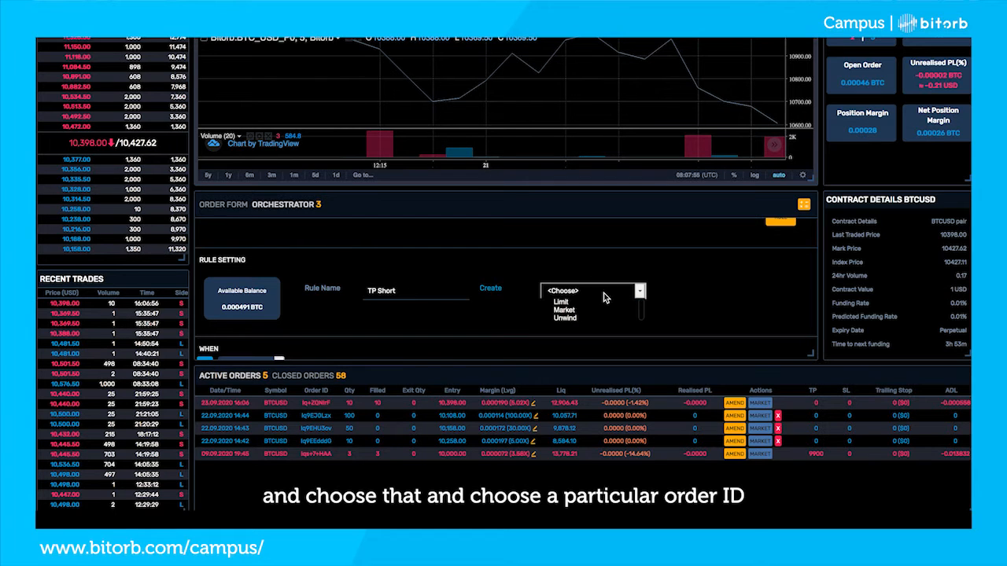
{"action": "left_click", "coordinate": [565, 320]}
{"action": "left_click", "coordinate": [464, 319]}
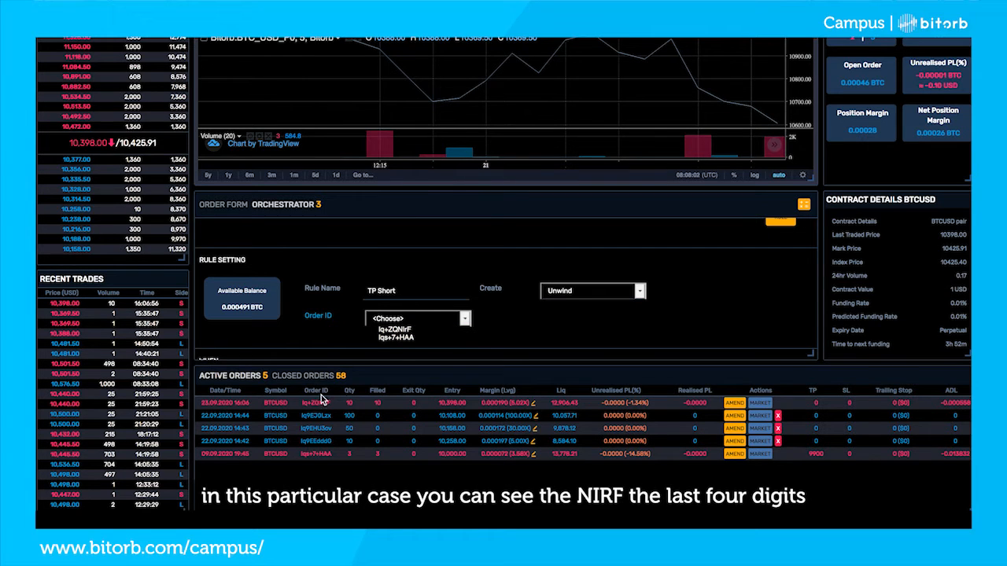
{"action": "left_click", "coordinate": [424, 327]}
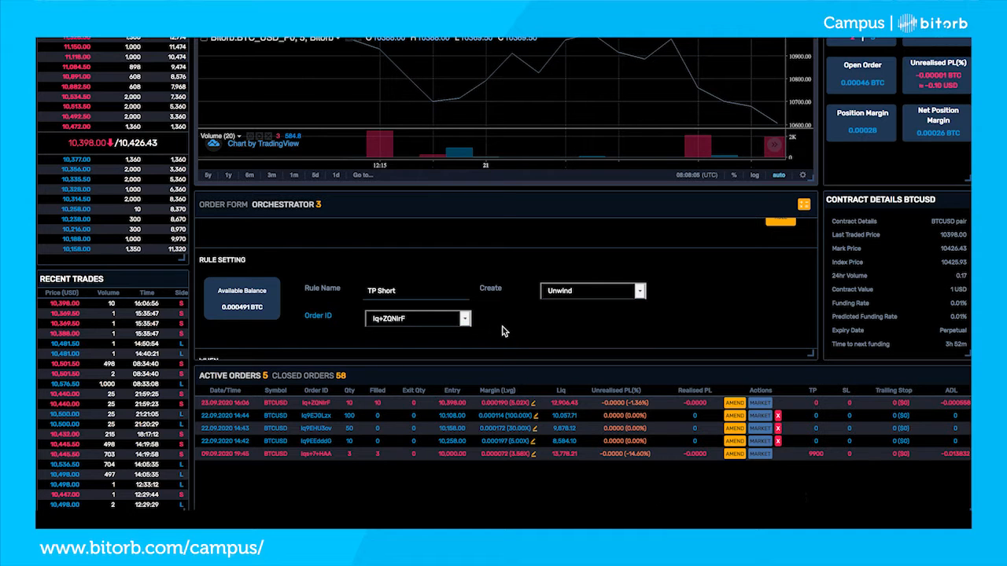
Define the rule's first condition as the Last Traded indicator ≤ 10300
{"action": "scroll", "coordinate": [503, 331], "scroll_direction": "down", "scroll_amount": 1}
{"action": "scroll", "coordinate": [349, 331], "scroll_direction": "down", "scroll_amount": 1}
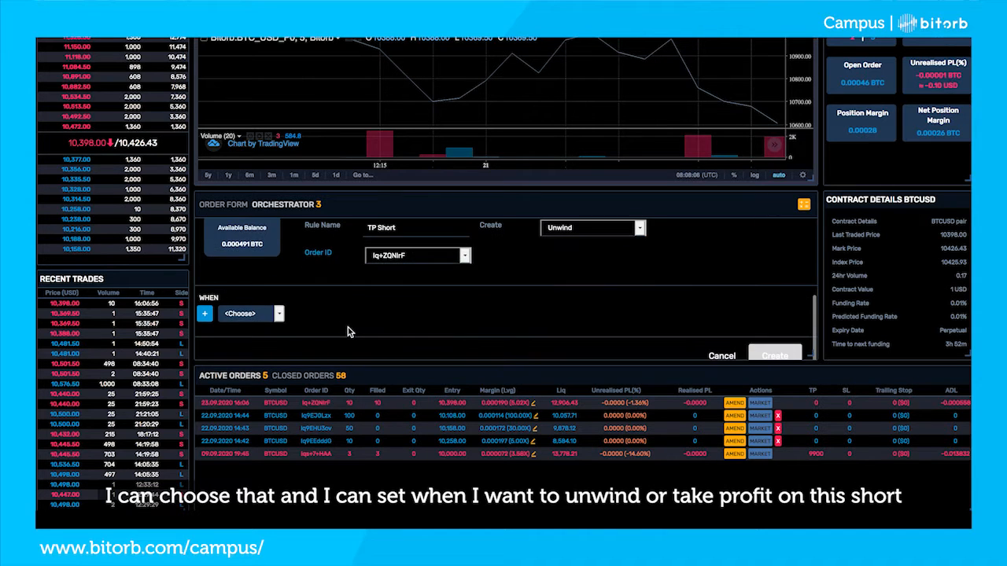
{"action": "left_click", "coordinate": [280, 314]}
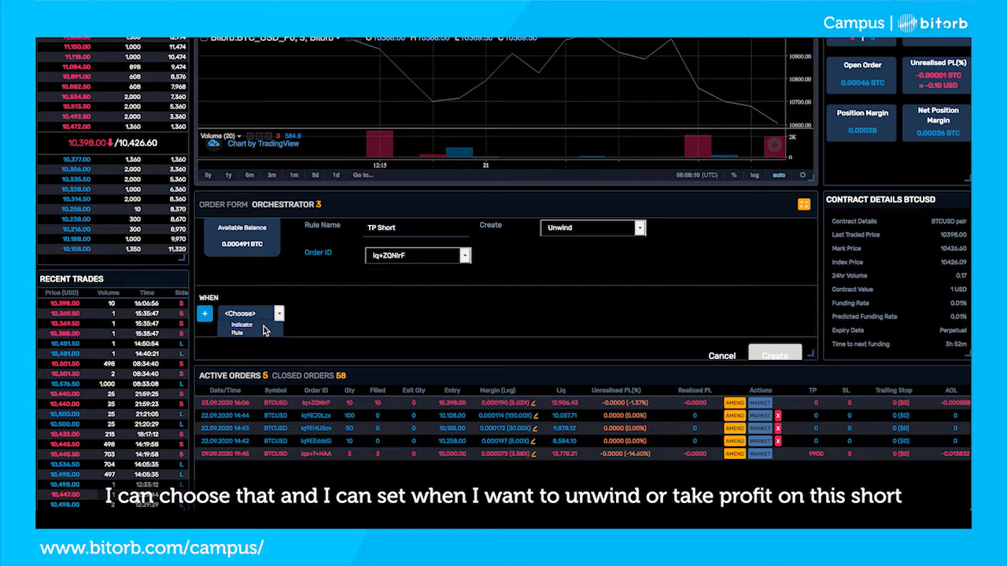
{"action": "left_click", "coordinate": [254, 328]}
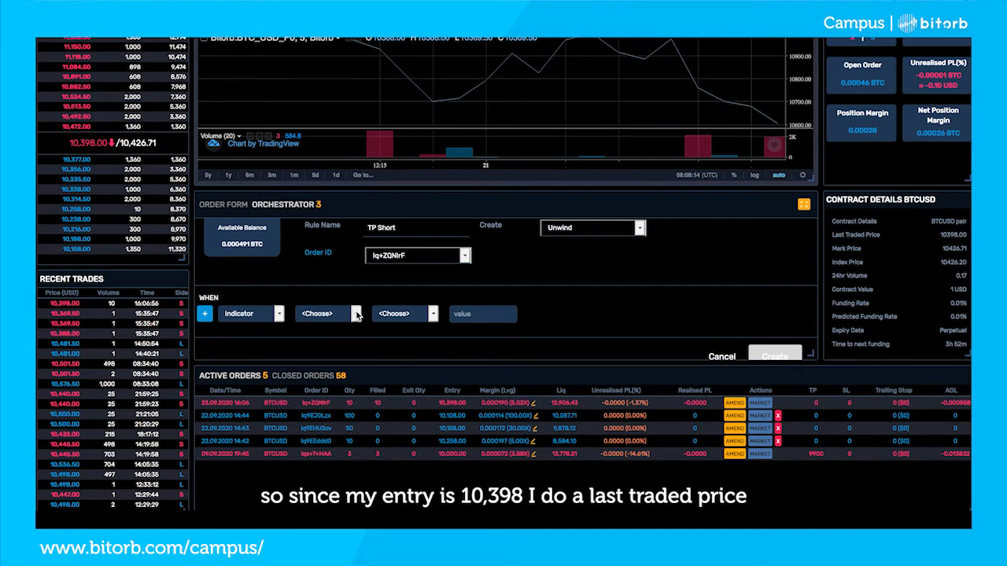
{"action": "left_click", "coordinate": [356, 314]}
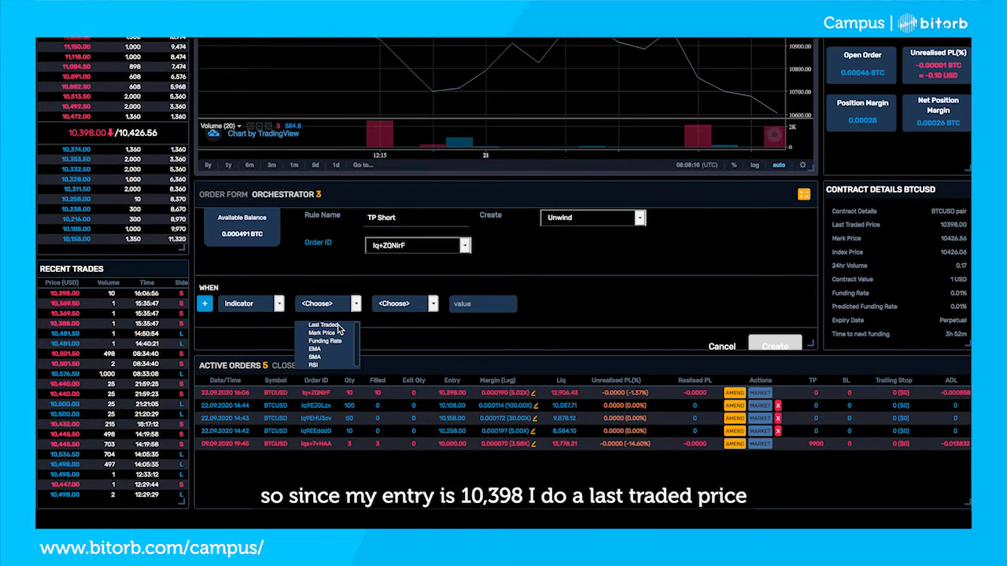
{"action": "left_click", "coordinate": [324, 322]}
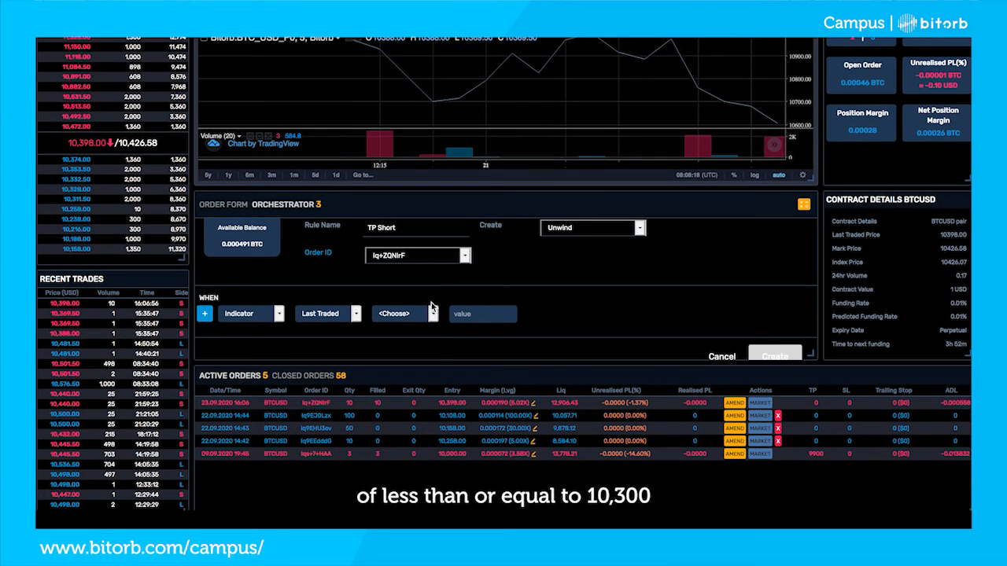
{"action": "left_click", "coordinate": [433, 303]}
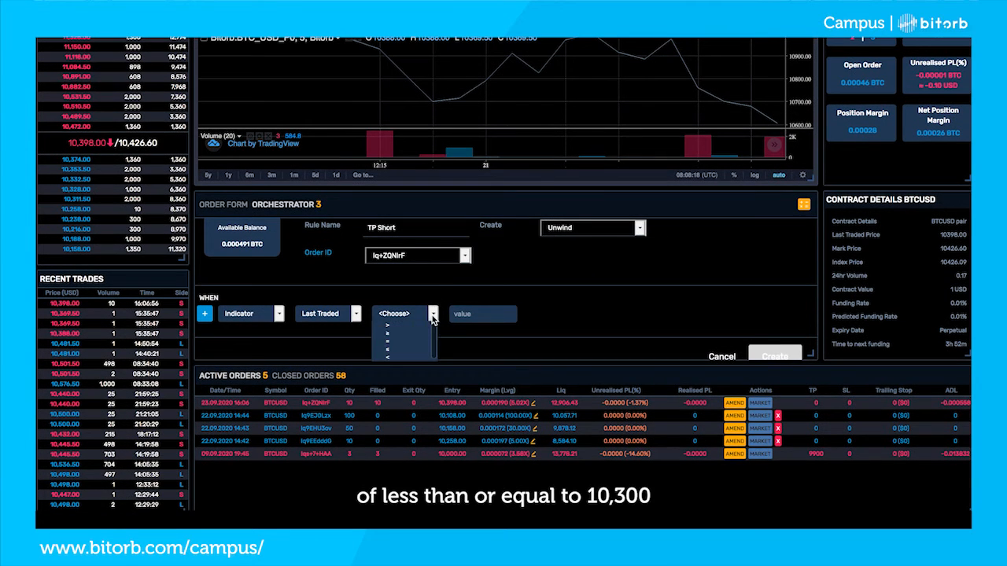
{"action": "left_click", "coordinate": [408, 349]}
{"action": "type", "text": "103"}
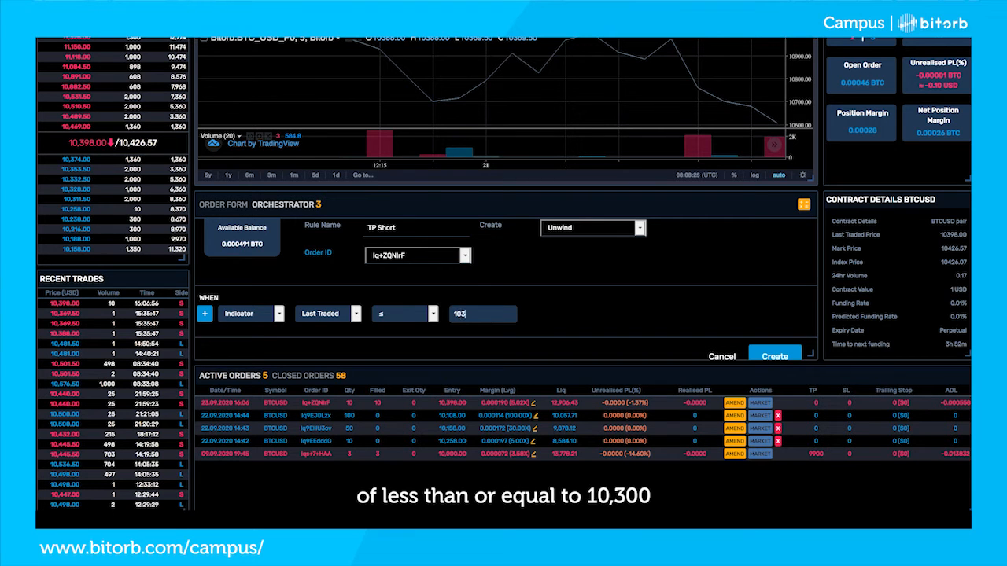
{"action": "type", "text": "00"}
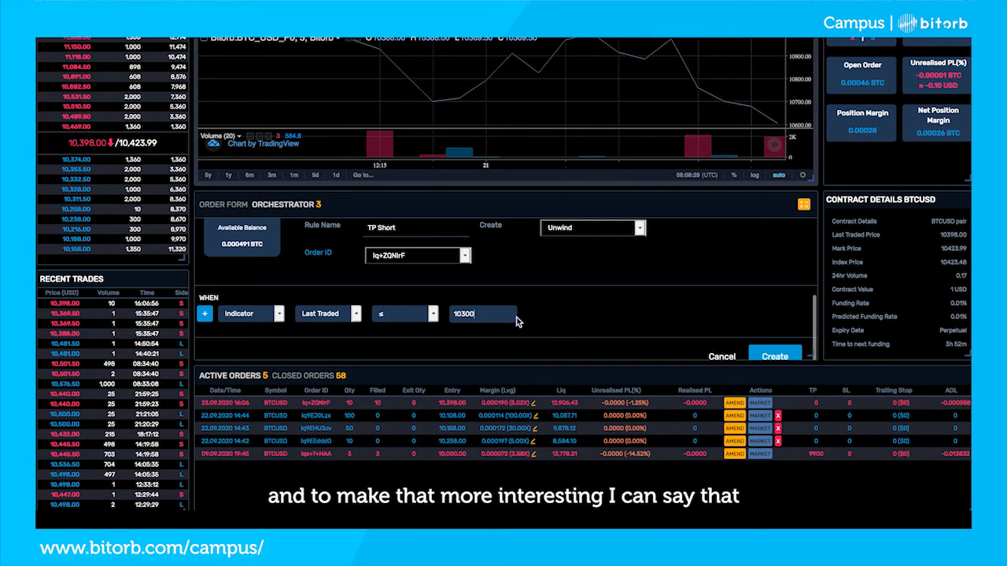
Add a second condition joined with "and", based on the RSI indicator
{"action": "left_click", "coordinate": [204, 318]}
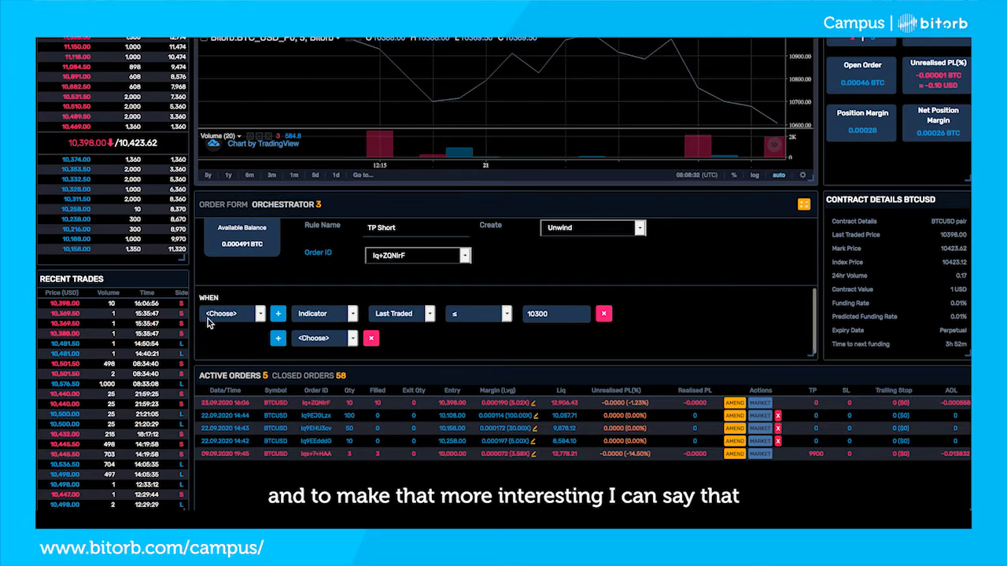
{"action": "left_click", "coordinate": [208, 319]}
{"action": "left_click", "coordinate": [224, 331]}
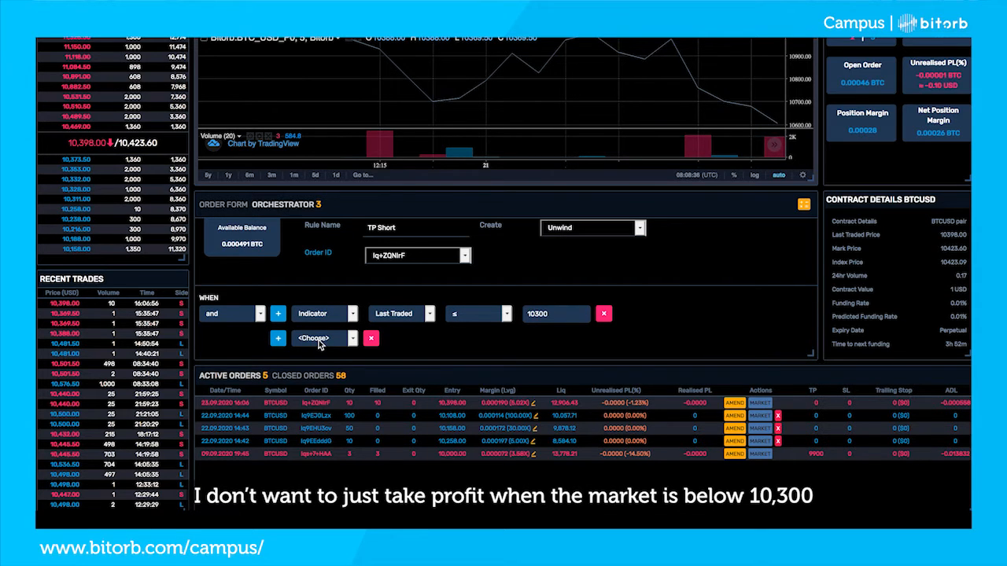
{"action": "scroll", "coordinate": [320, 344], "scroll_direction": "down", "scroll_amount": 1}
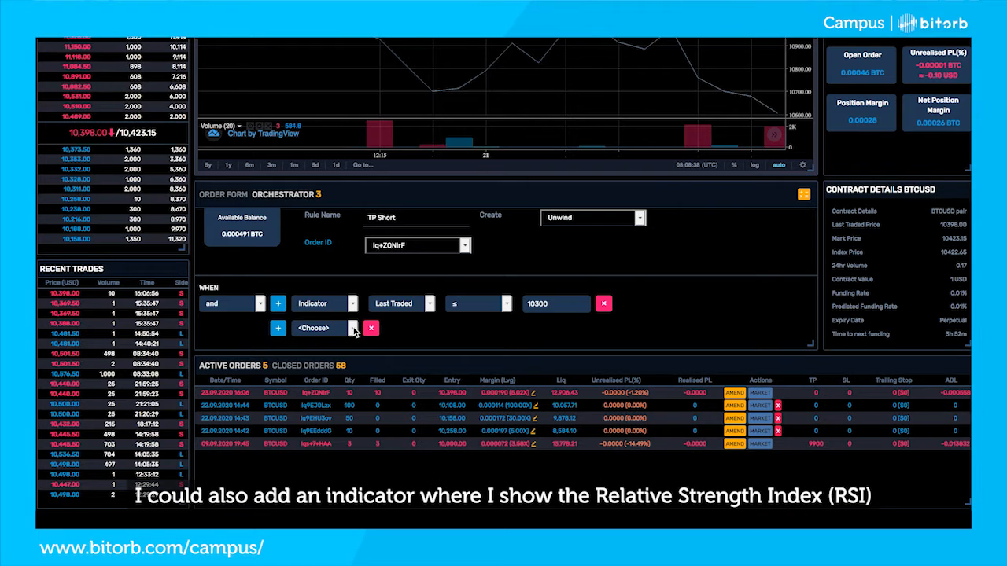
{"action": "scroll", "coordinate": [354, 330], "scroll_direction": "up", "scroll_amount": 1}
{"action": "left_click", "coordinate": [352, 338]}
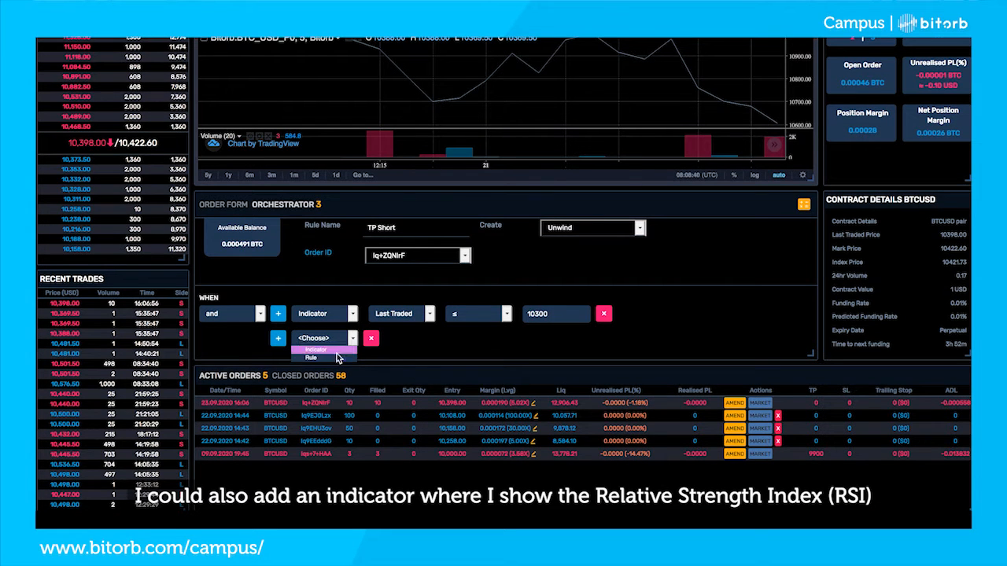
{"action": "left_click", "coordinate": [319, 349]}
{"action": "left_click", "coordinate": [425, 338]}
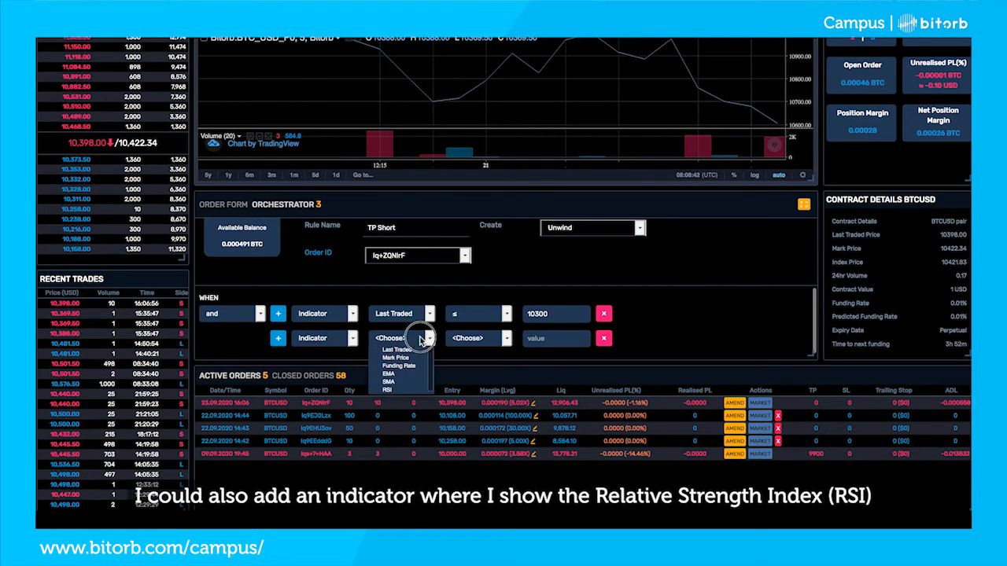
{"action": "left_click", "coordinate": [392, 389]}
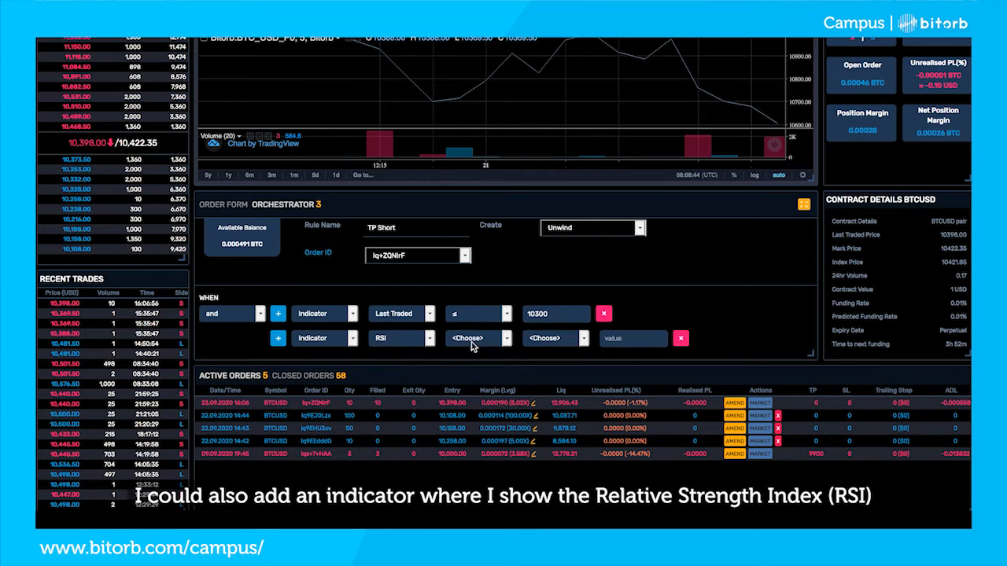
Set the RSI condition to the 15m time frame with a value ≤ 25
{"action": "left_click", "coordinate": [472, 340]}
{"action": "scroll", "coordinate": [486, 361], "scroll_direction": "down", "scroll_amount": 1}
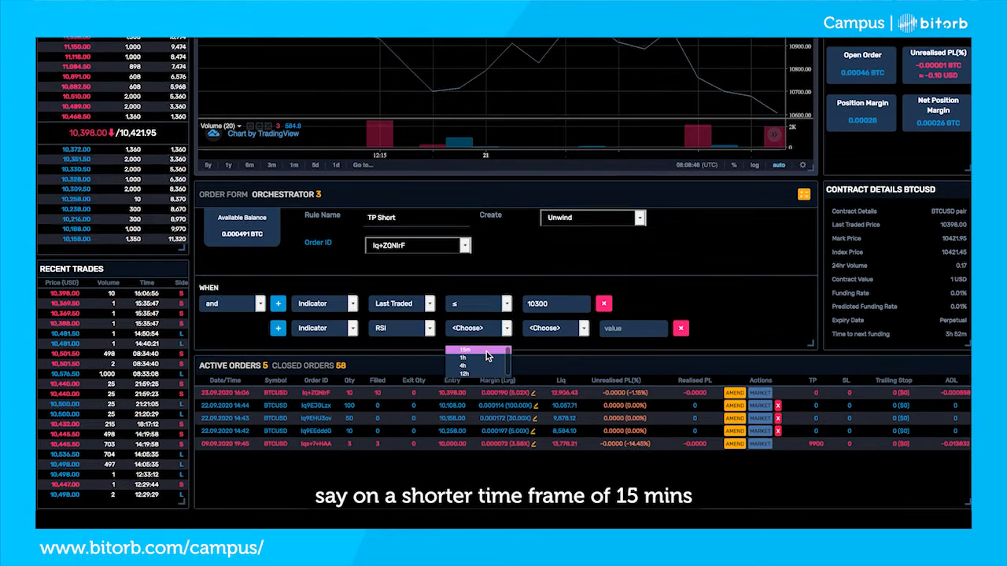
{"action": "left_click", "coordinate": [486, 352]}
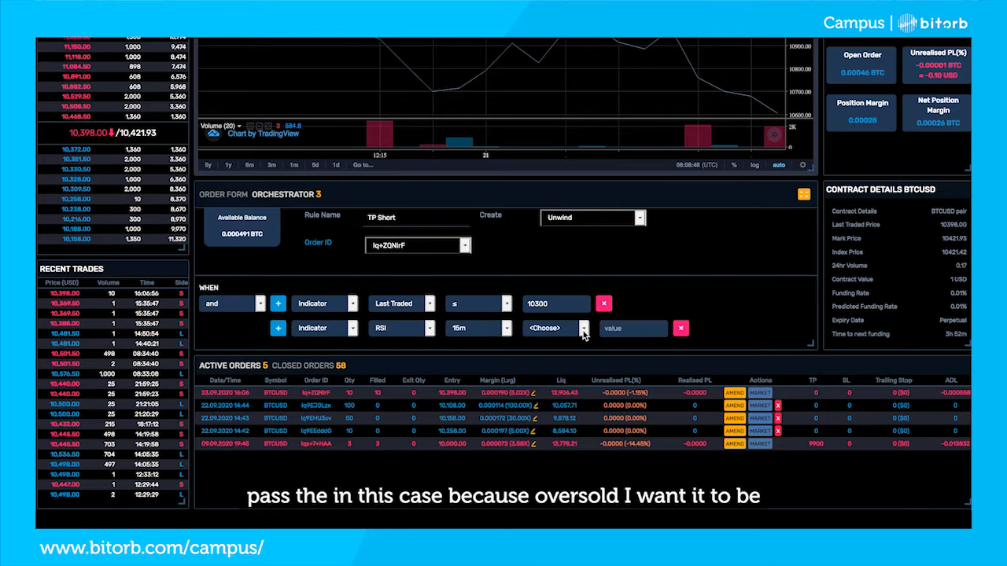
{"action": "left_click", "coordinate": [584, 330]}
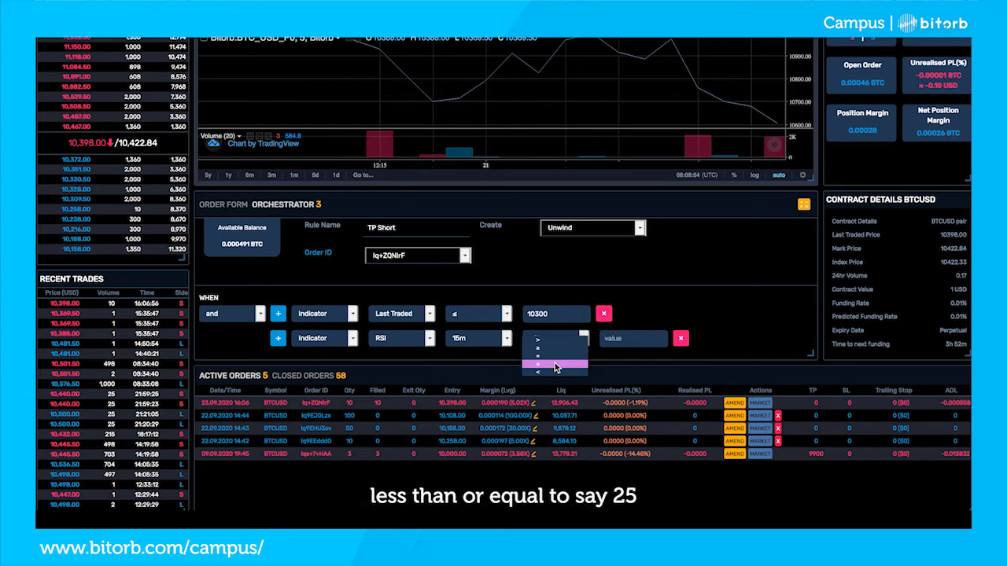
{"action": "left_click", "coordinate": [555, 365]}
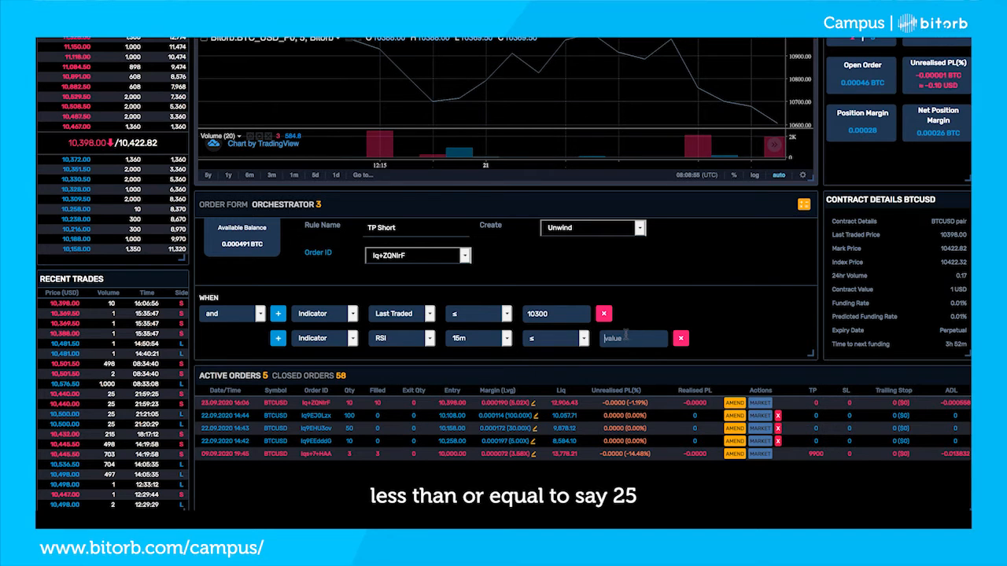
{"action": "left_click", "coordinate": [626, 337]}
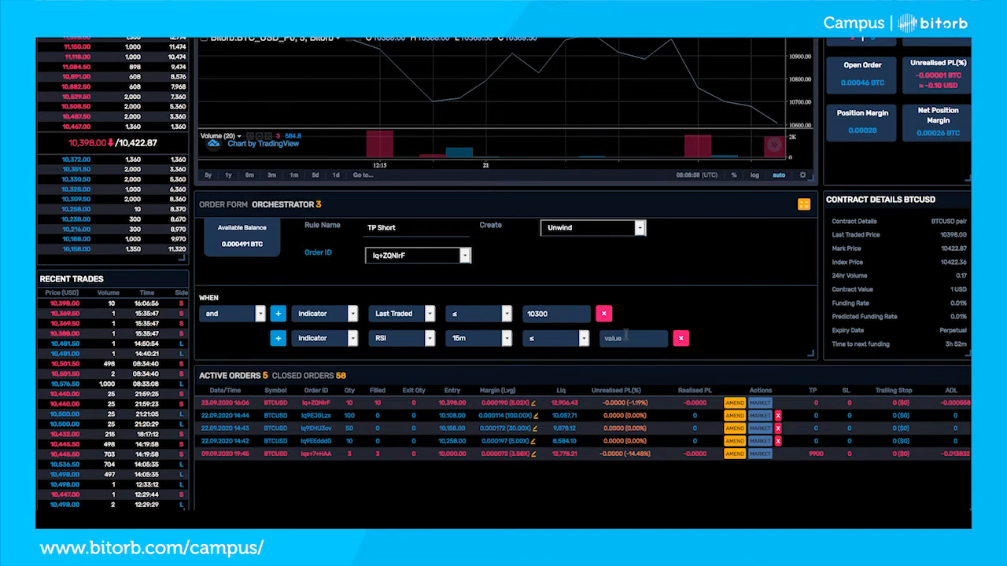
{"action": "type", "text": "25"}
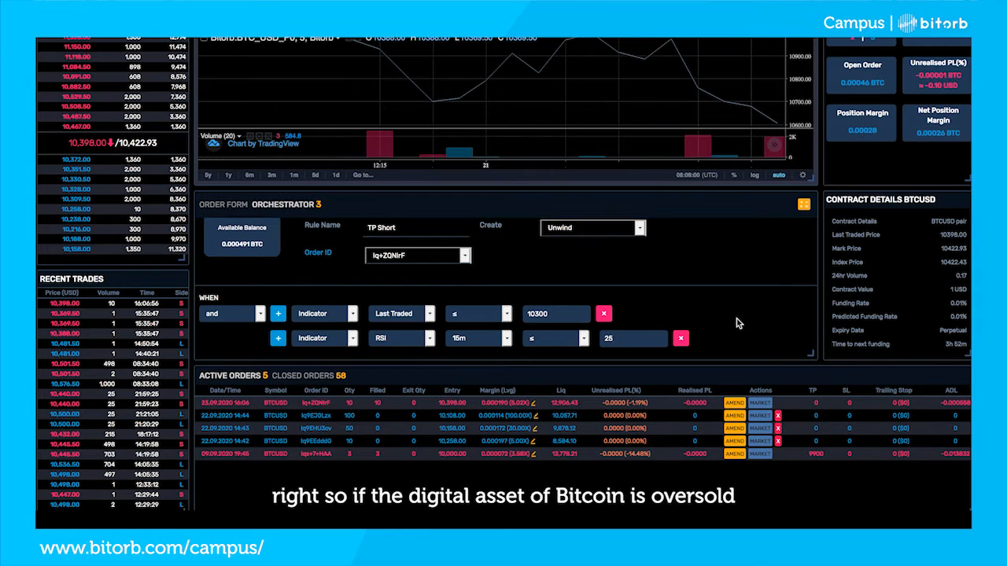
Review the conditions of the TP Short rule and create the rule
{"action": "scroll", "coordinate": [738, 323], "scroll_direction": "up", "scroll_amount": 1}
{"action": "scroll", "coordinate": [738, 322], "scroll_direction": "down", "scroll_amount": 1}
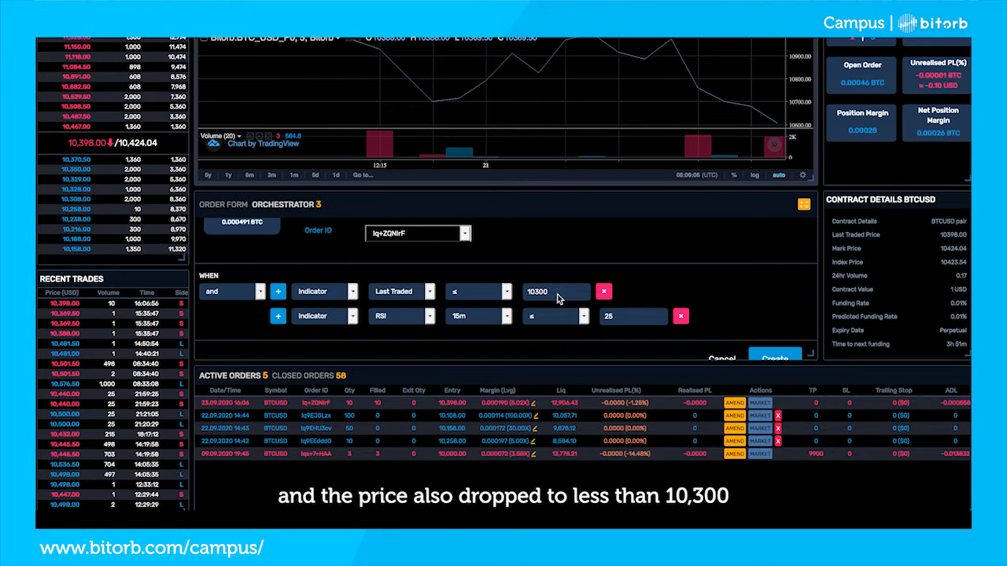
{"action": "scroll", "coordinate": [565, 293], "scroll_direction": "down", "scroll_amount": 1}
{"action": "scroll", "coordinate": [557, 286], "scroll_direction": "up", "scroll_amount": 1}
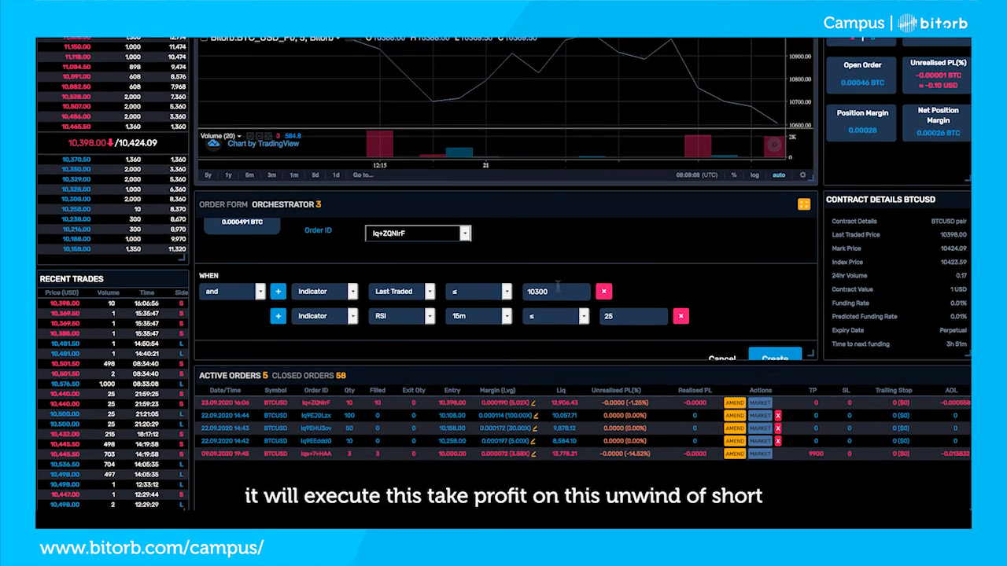
{"action": "scroll", "coordinate": [647, 277], "scroll_direction": "up", "scroll_amount": 2}
{"action": "scroll", "coordinate": [647, 277], "scroll_direction": "down", "scroll_amount": 2}
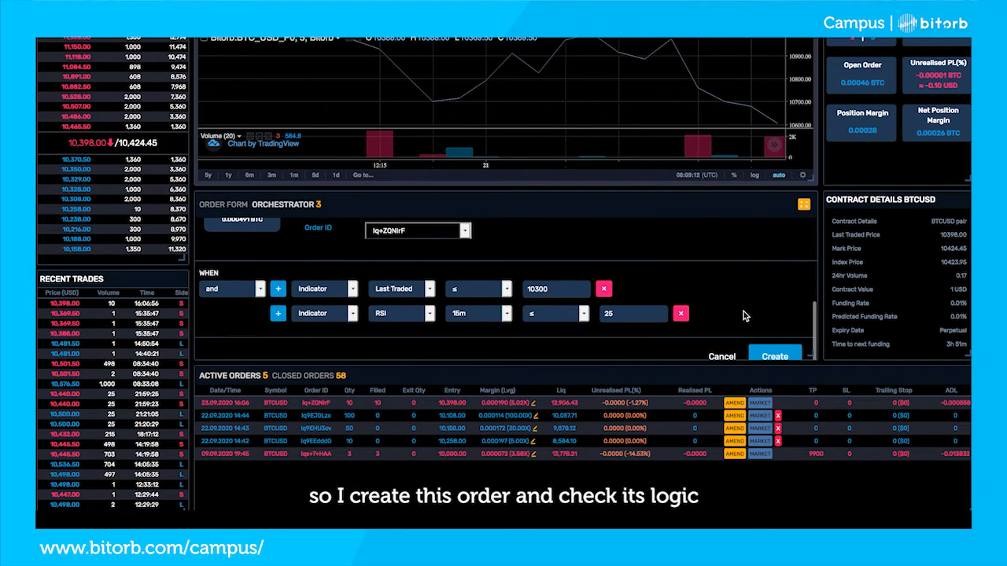
{"action": "left_click", "coordinate": [775, 356]}
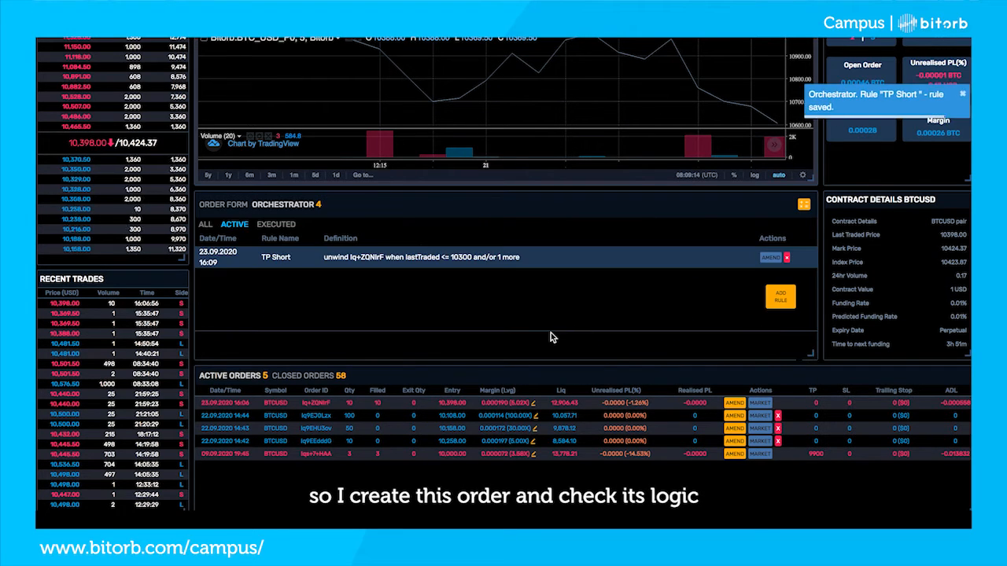
Add a new Orchestrator rule and name it LONG
{"action": "scroll", "coordinate": [551, 337], "scroll_direction": "up", "scroll_amount": 2}
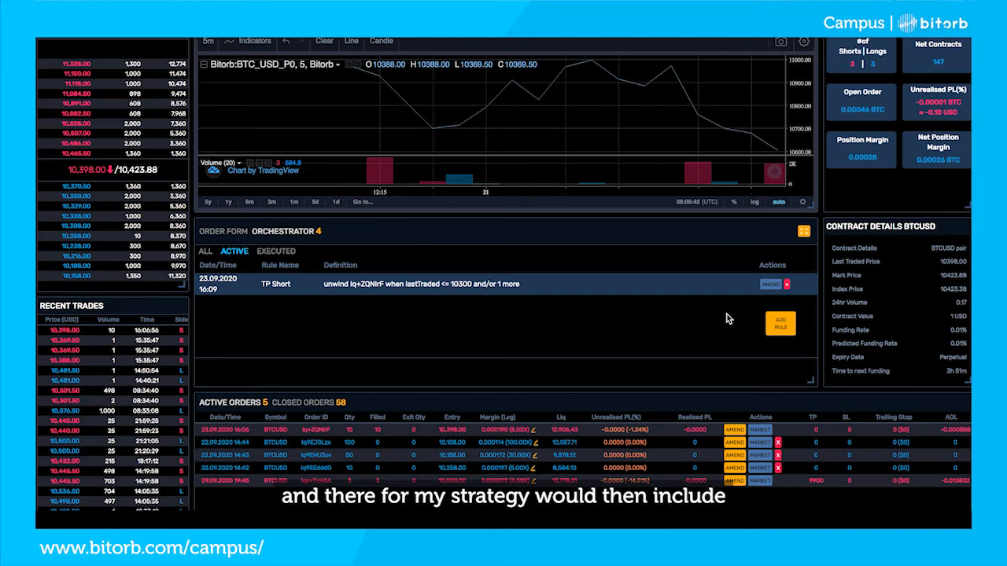
{"action": "left_click", "coordinate": [782, 329]}
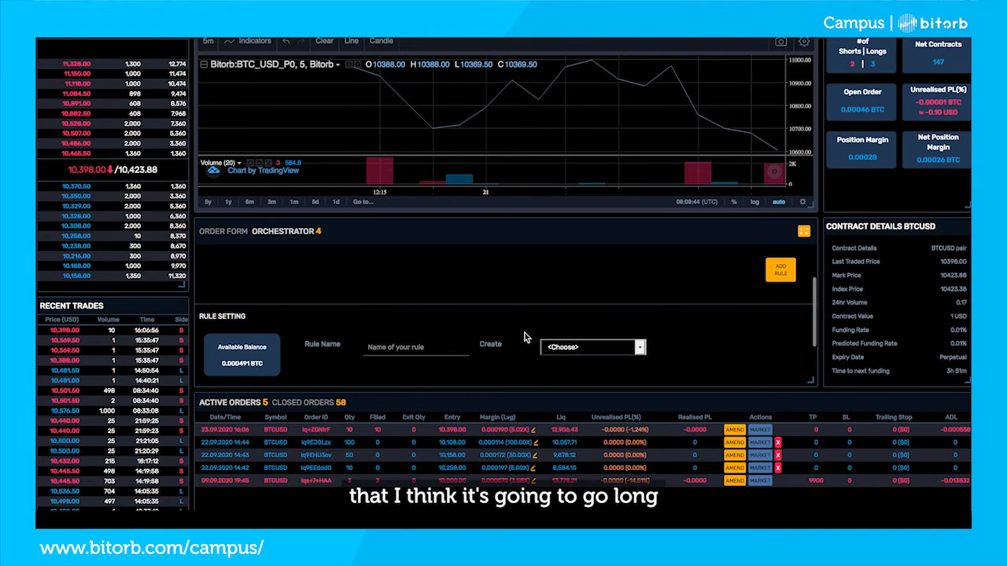
{"action": "left_click", "coordinate": [401, 347]}
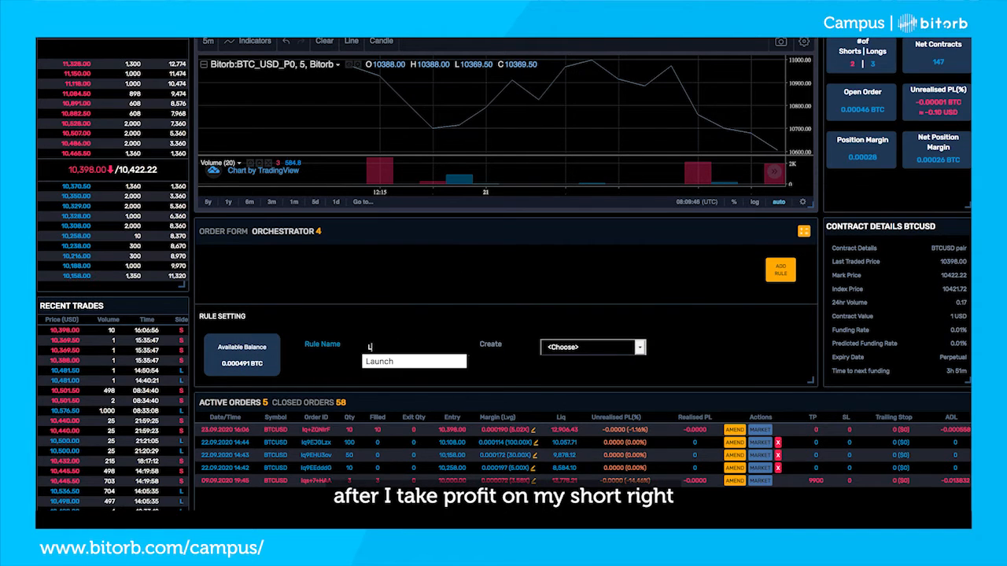
{"action": "type", "text": "Long"}
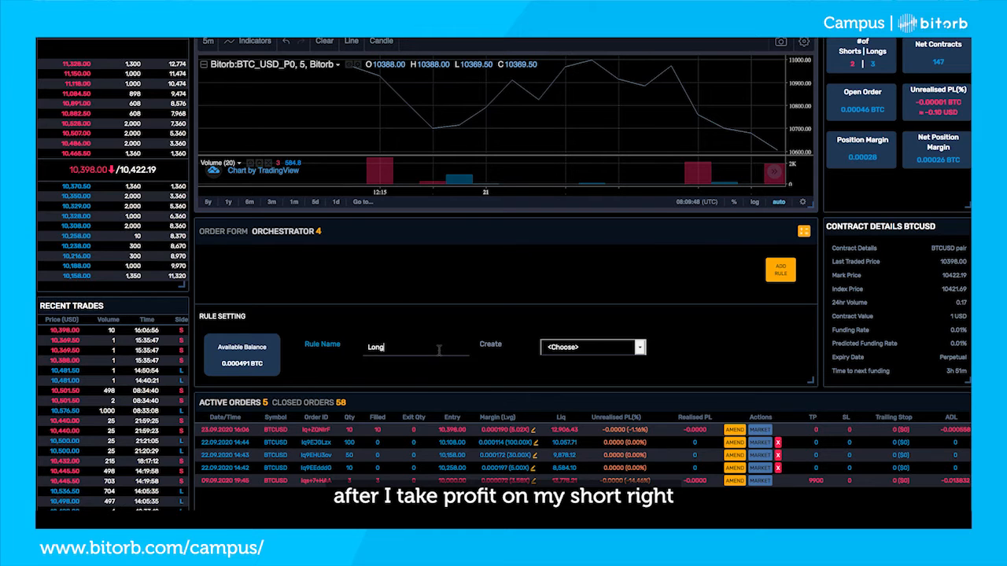
{"action": "key", "text": "BackSpace"}
{"action": "key", "text": "BackSpace"}
{"action": "key", "text": "BackSpace"}
{"action": "type", "text": "ONG"}
{"action": "scroll", "coordinate": [508, 326], "scroll_direction": "up", "scroll_amount": 2}
{"action": "scroll", "coordinate": [508, 327], "scroll_direction": "down", "scroll_amount": 1}
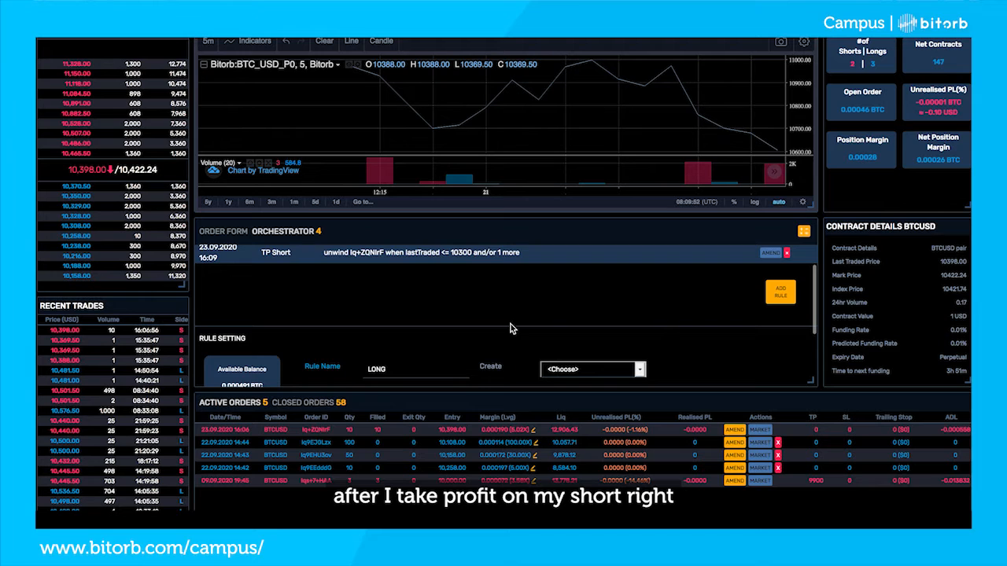
Make the LONG rule create a Market buy order with a quantity of 10 contracts
{"action": "scroll", "coordinate": [521, 336], "scroll_direction": "down", "scroll_amount": 1}
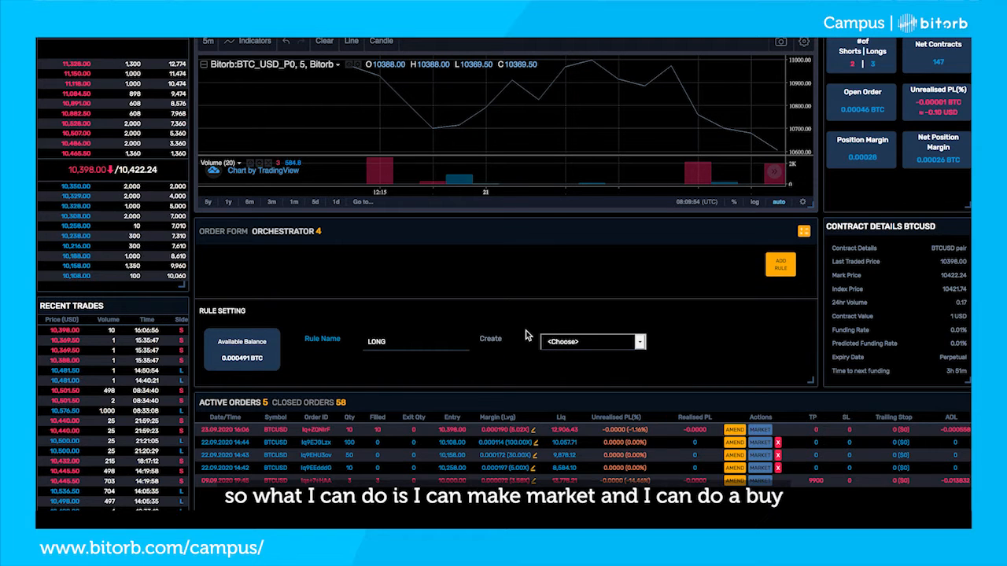
{"action": "left_click", "coordinate": [611, 343]}
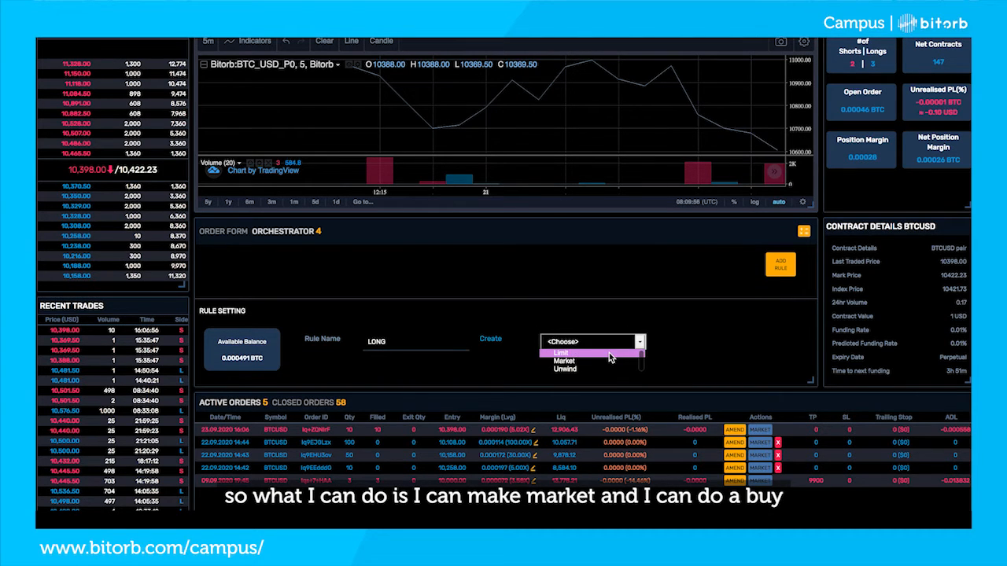
{"action": "left_click", "coordinate": [609, 359]}
{"action": "scroll", "coordinate": [479, 322], "scroll_direction": "down", "scroll_amount": 2}
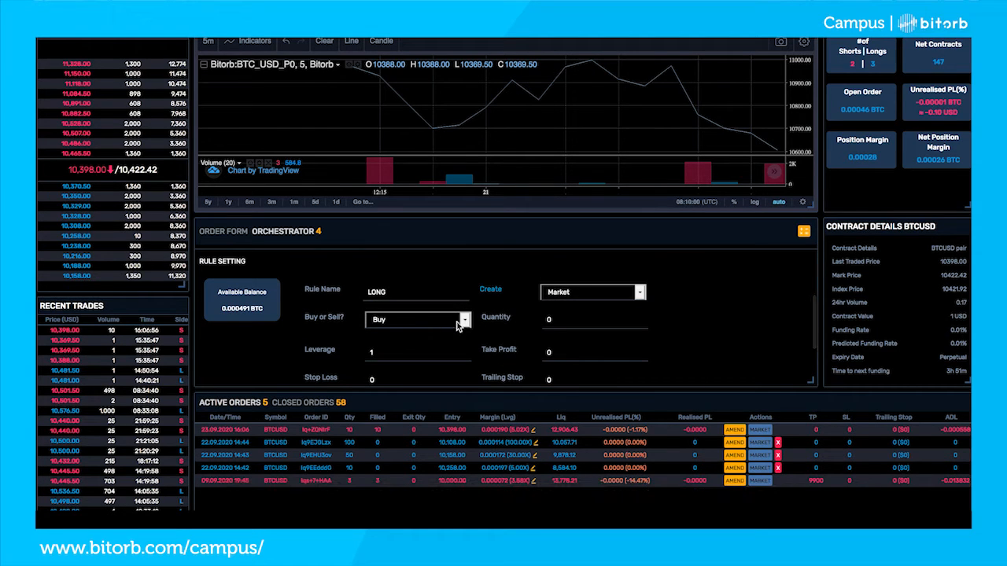
{"action": "left_click", "coordinate": [561, 323]}
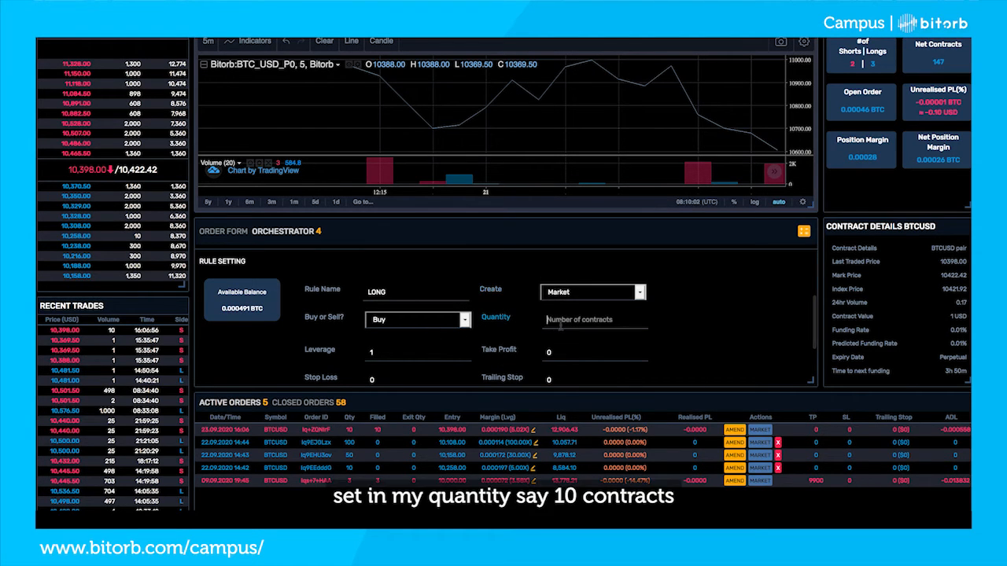
{"action": "type", "text": "10"}
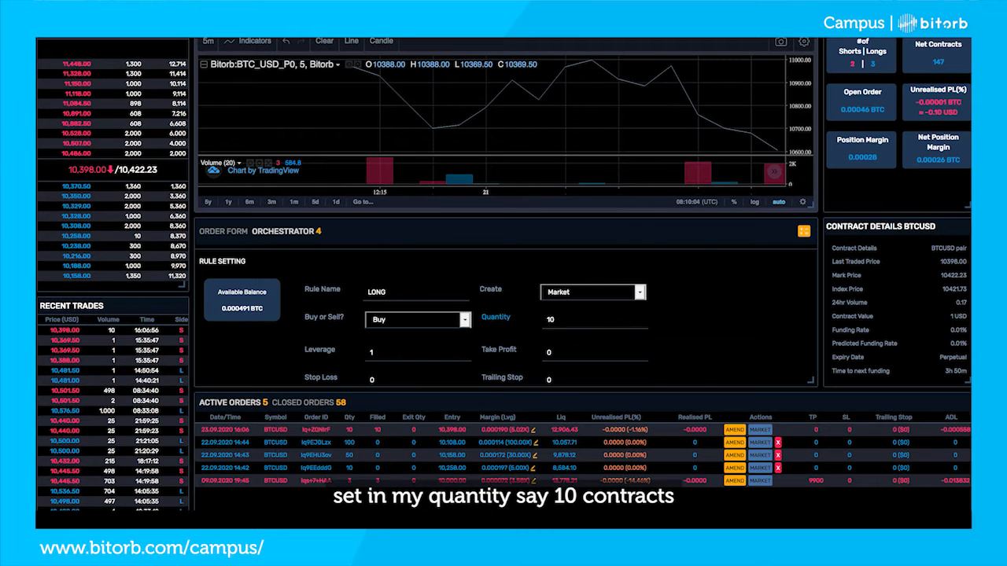
Set the order's leverage to 10 and its take profit to 10400
{"action": "scroll", "coordinate": [489, 303], "scroll_direction": "down", "scroll_amount": 1}
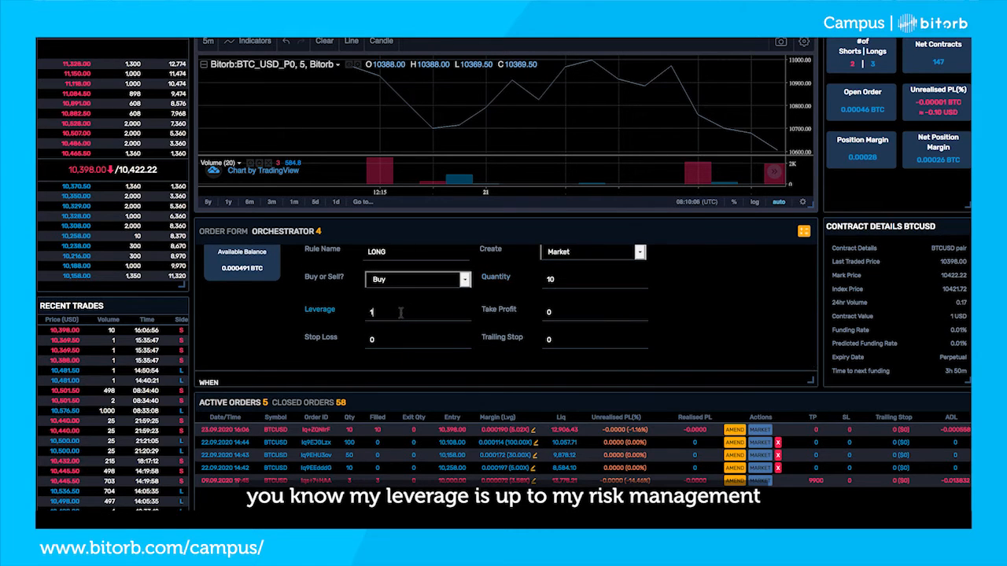
{"action": "scroll", "coordinate": [449, 317], "scroll_direction": "down", "scroll_amount": 1}
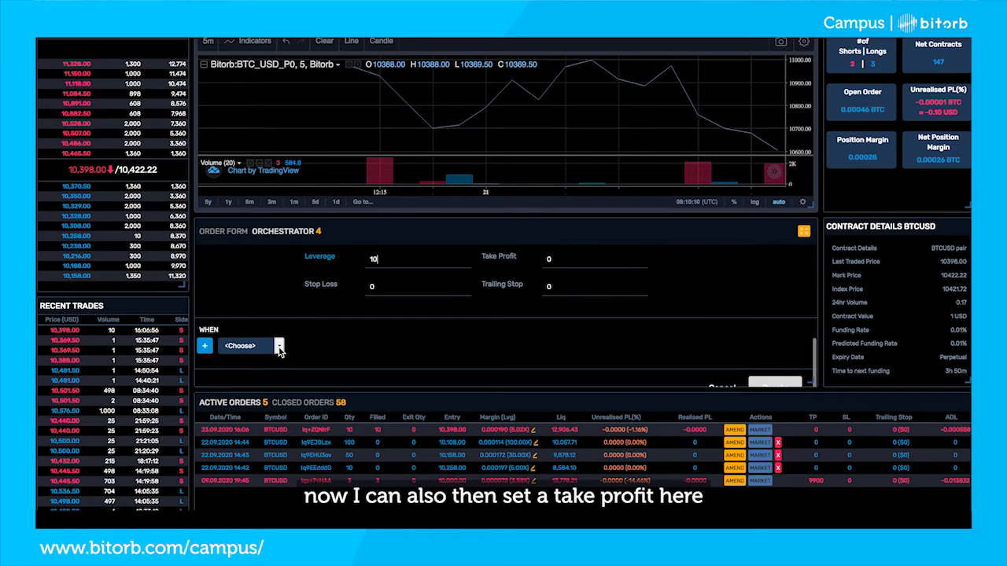
{"action": "left_click", "coordinate": [551, 258]}
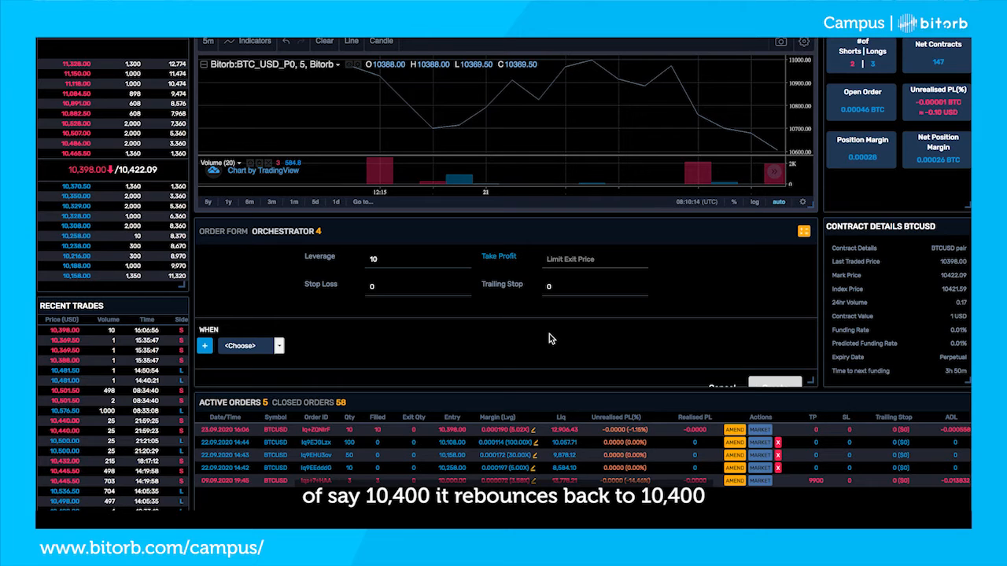
{"action": "type", "text": "10"}
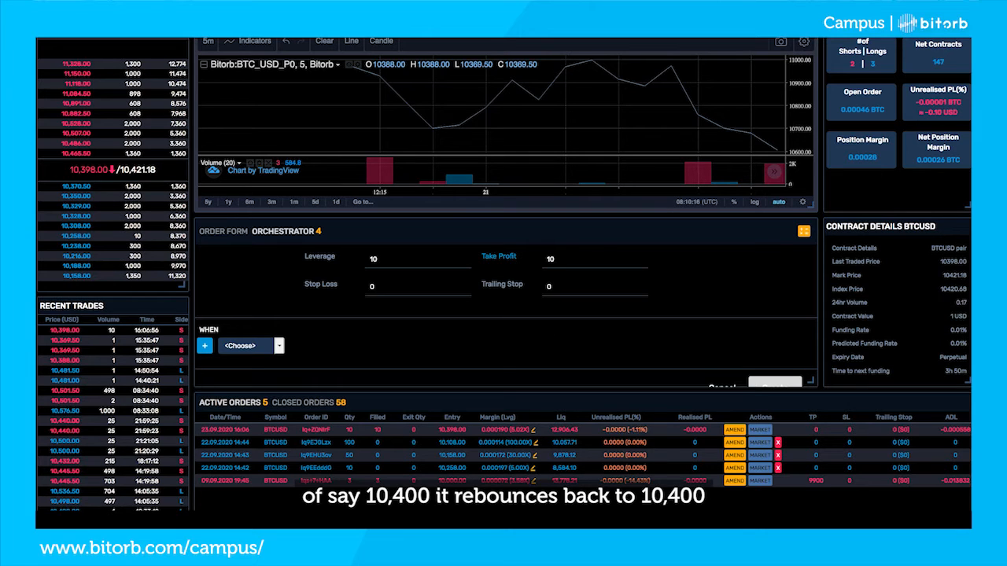
{"action": "type", "text": "400"}
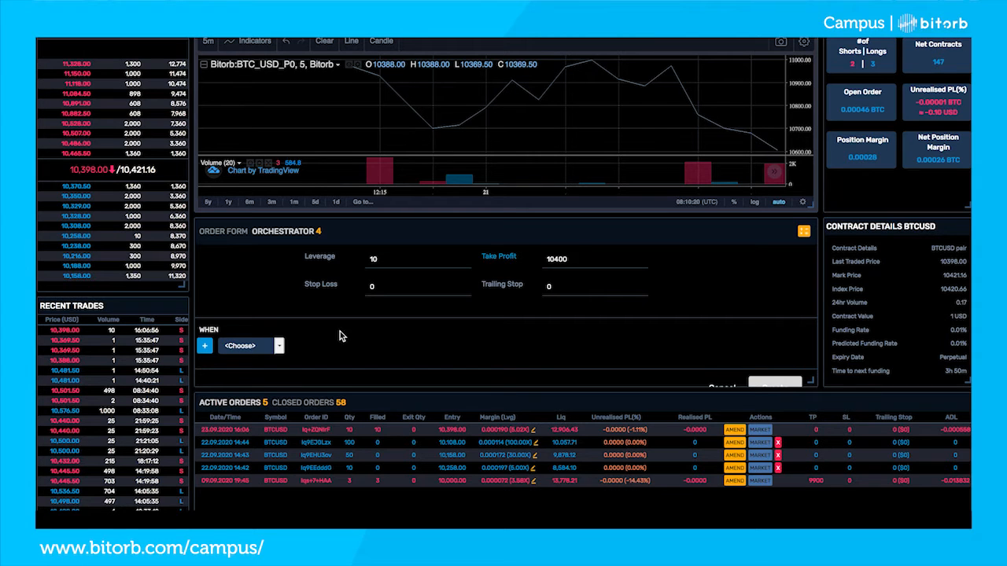
Define the LONG rule's first condition as the Last Traded indicator ≤ 10300
{"action": "left_click", "coordinate": [279, 346]}
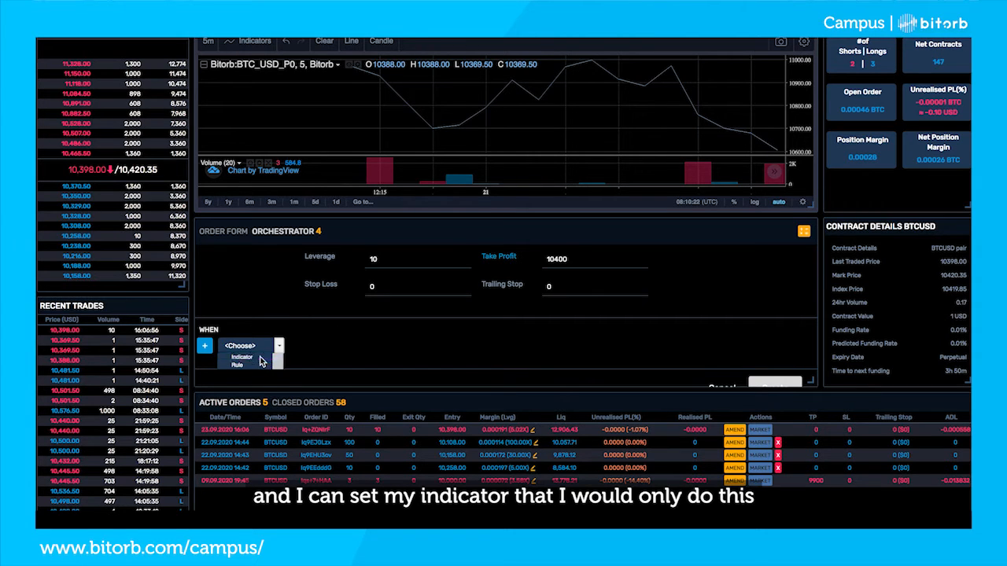
{"action": "left_click", "coordinate": [244, 357]}
{"action": "left_click", "coordinate": [358, 347]}
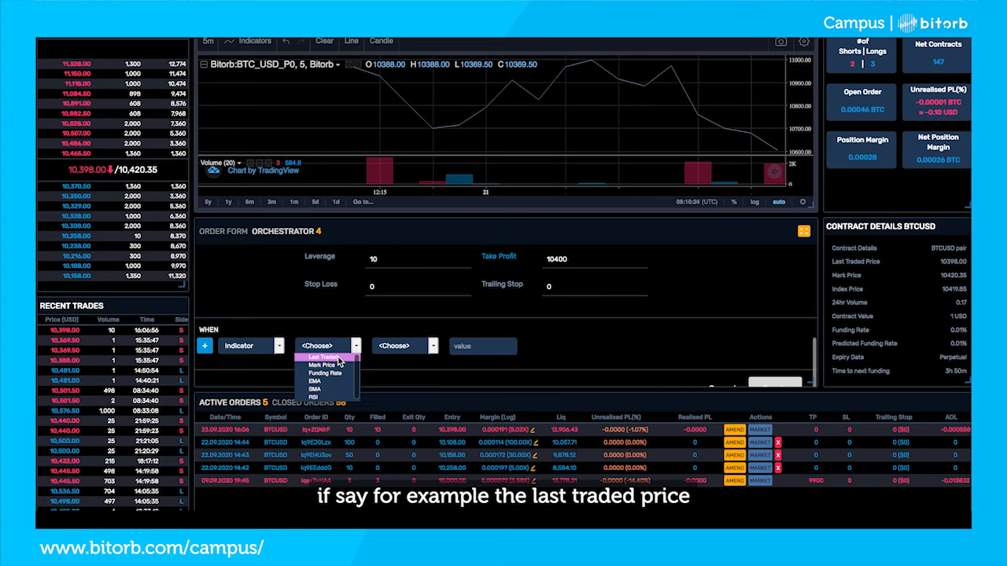
{"action": "left_click", "coordinate": [338, 358]}
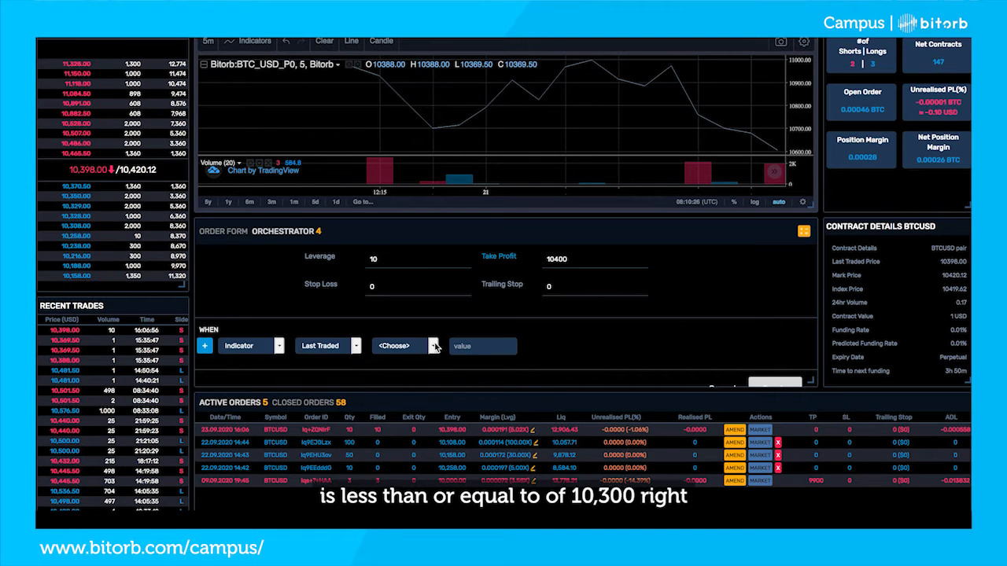
{"action": "left_click", "coordinate": [433, 346]}
{"action": "left_click", "coordinate": [401, 385]}
{"action": "type", "text": "10300"}
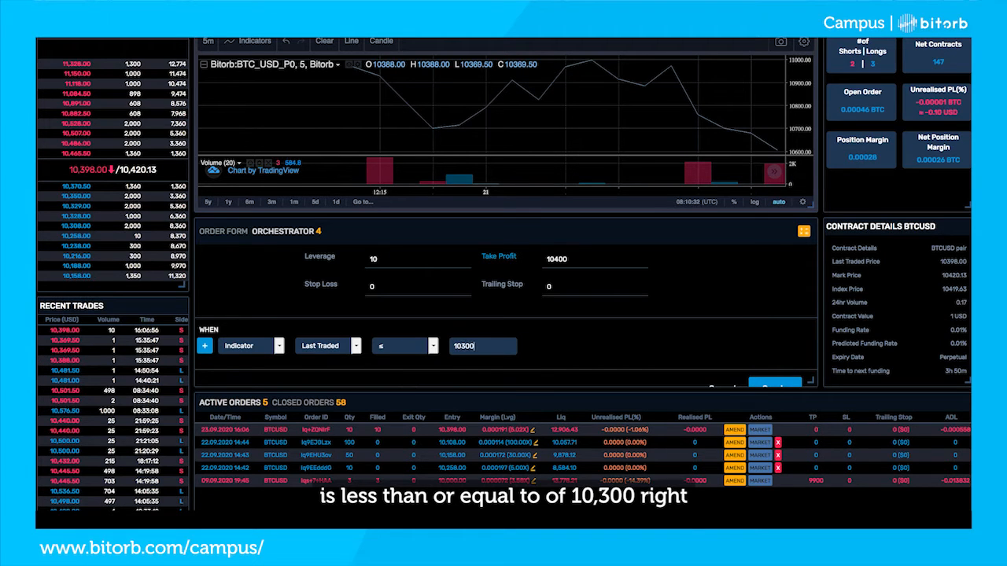
Add a second condition joined with "and", requiring that the rule TP Short has been triggered
{"action": "scroll", "coordinate": [595, 338], "scroll_direction": "down", "scroll_amount": 1}
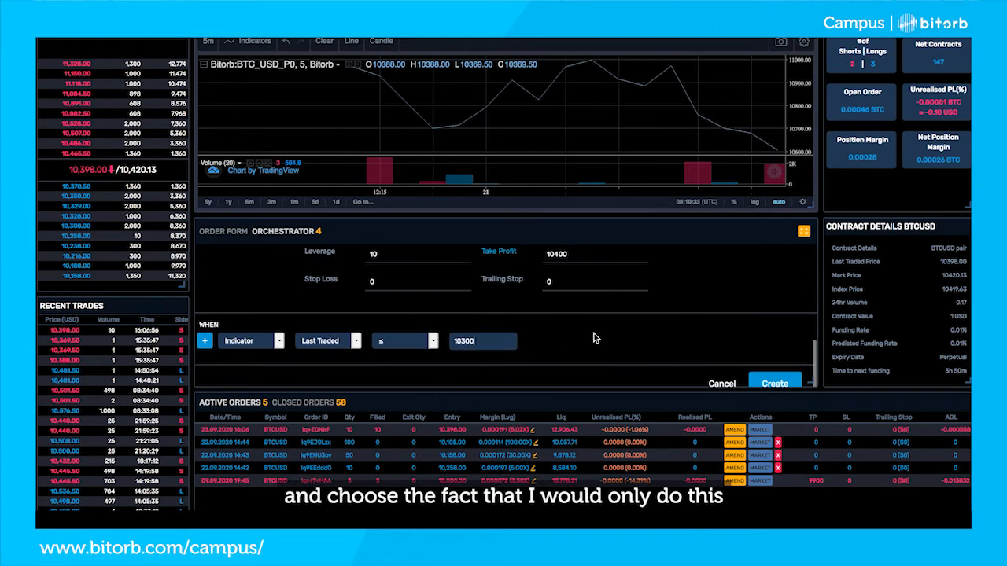
{"action": "left_click", "coordinate": [206, 344]}
{"action": "left_click", "coordinate": [236, 341]}
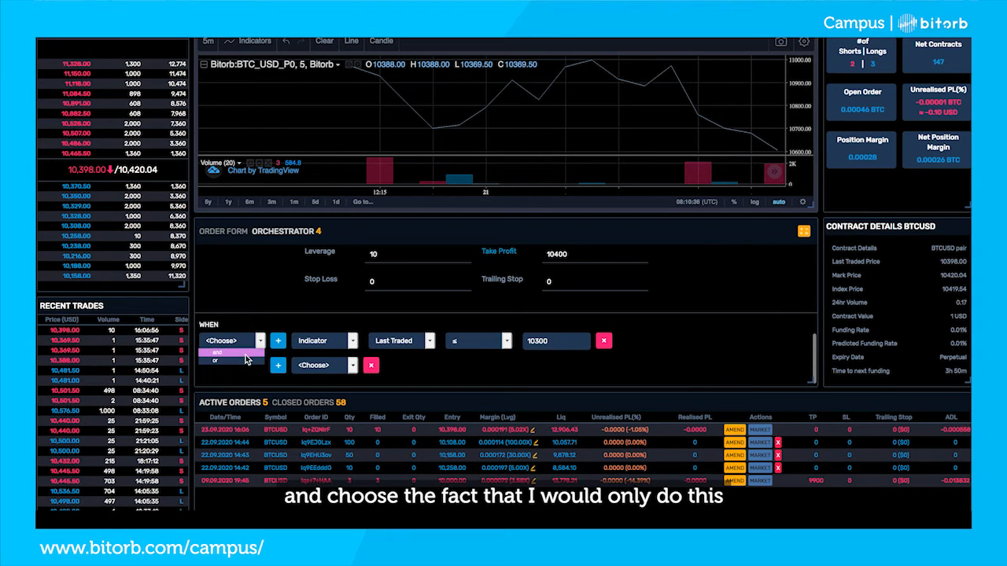
{"action": "left_click", "coordinate": [214, 352]}
{"action": "left_click", "coordinate": [329, 367]}
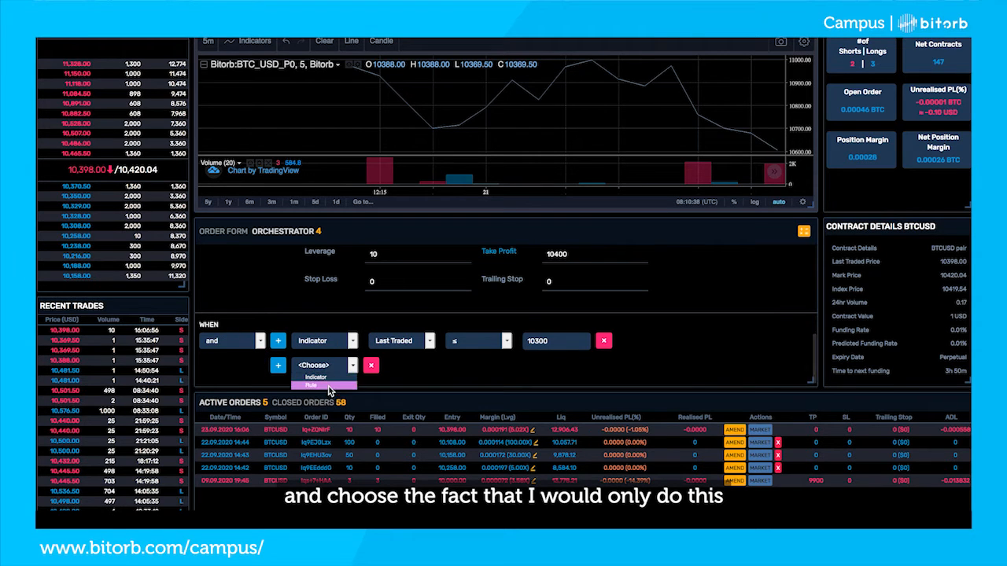
{"action": "left_click", "coordinate": [324, 385]}
{"action": "left_click", "coordinate": [412, 369]}
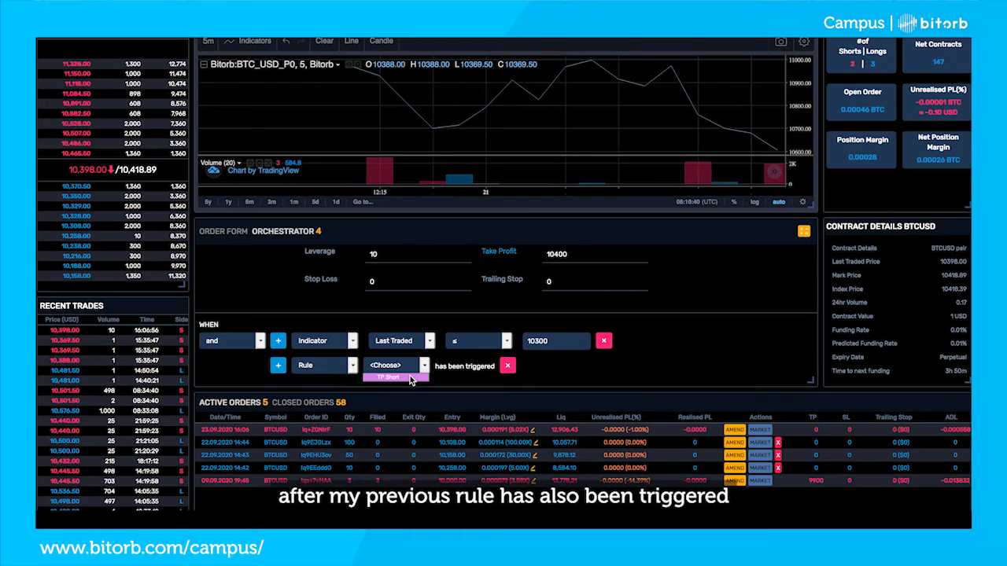
{"action": "left_click", "coordinate": [410, 378]}
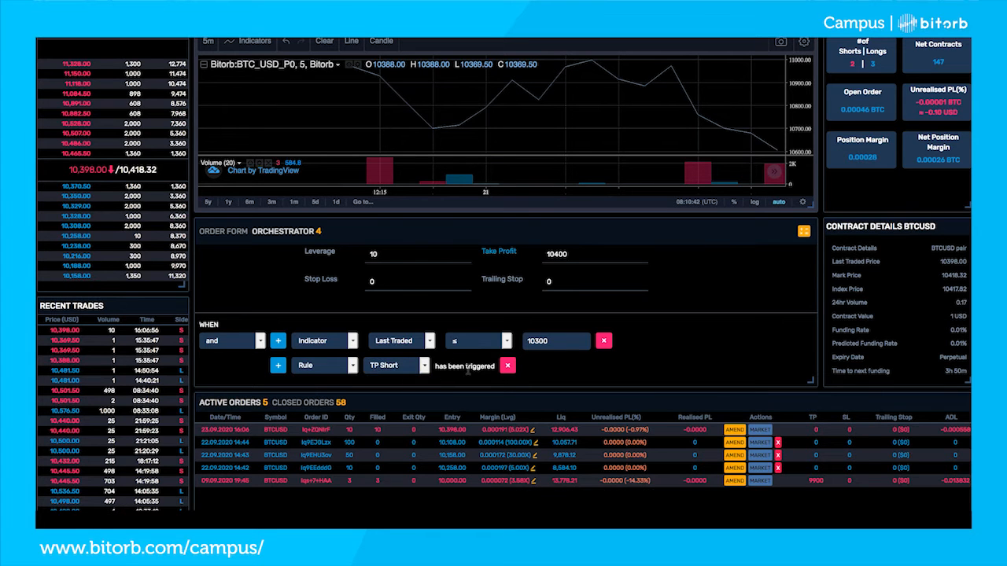
Review the LONG rule's order settings and conditions together with the active TP Short rule it depends on
{"action": "scroll", "coordinate": [705, 351], "scroll_direction": "up", "scroll_amount": 3}
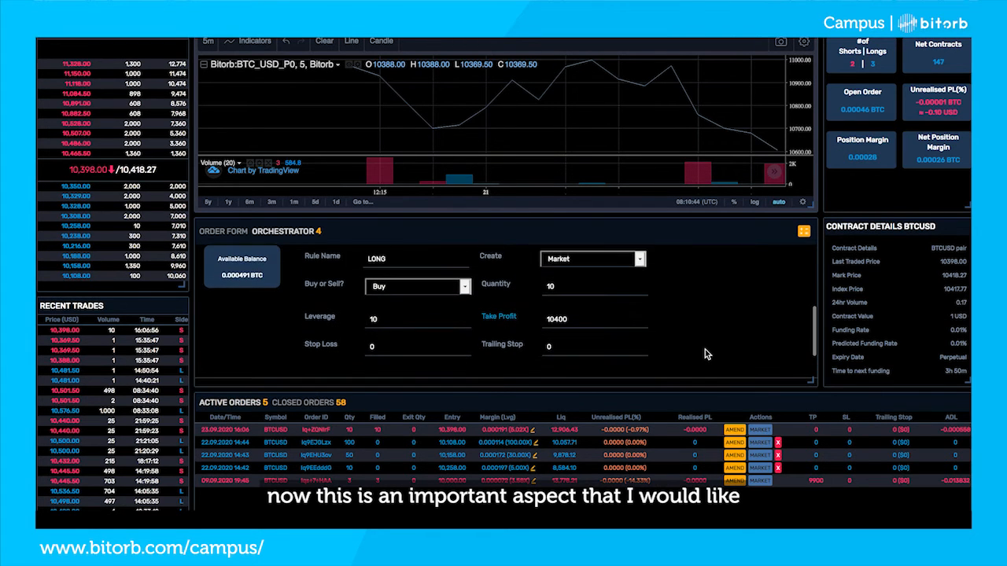
{"action": "scroll", "coordinate": [705, 352], "scroll_direction": "down", "scroll_amount": 3}
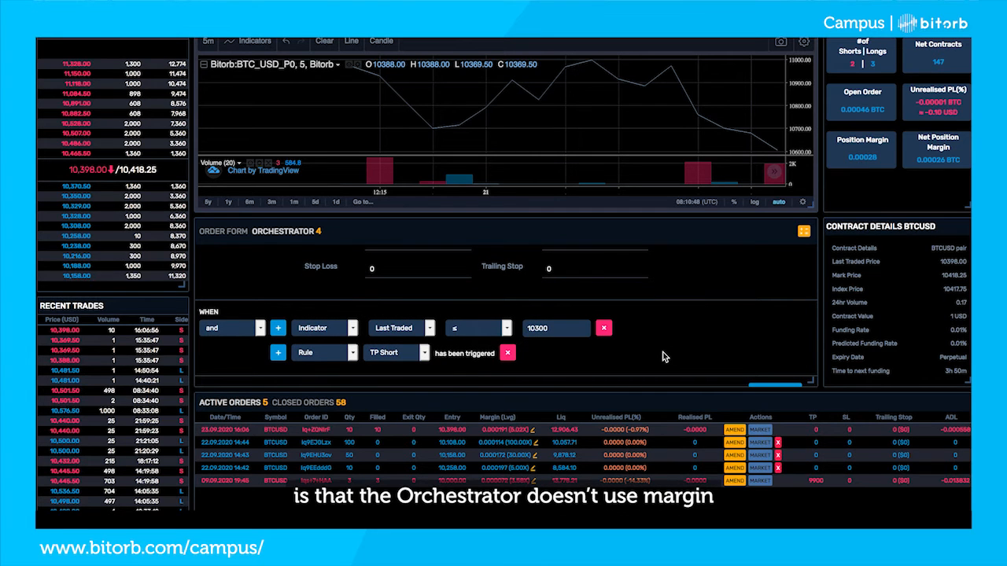
{"action": "scroll", "coordinate": [662, 356], "scroll_direction": "up", "scroll_amount": 1}
{"action": "scroll", "coordinate": [662, 356], "scroll_direction": "up", "scroll_amount": 5}
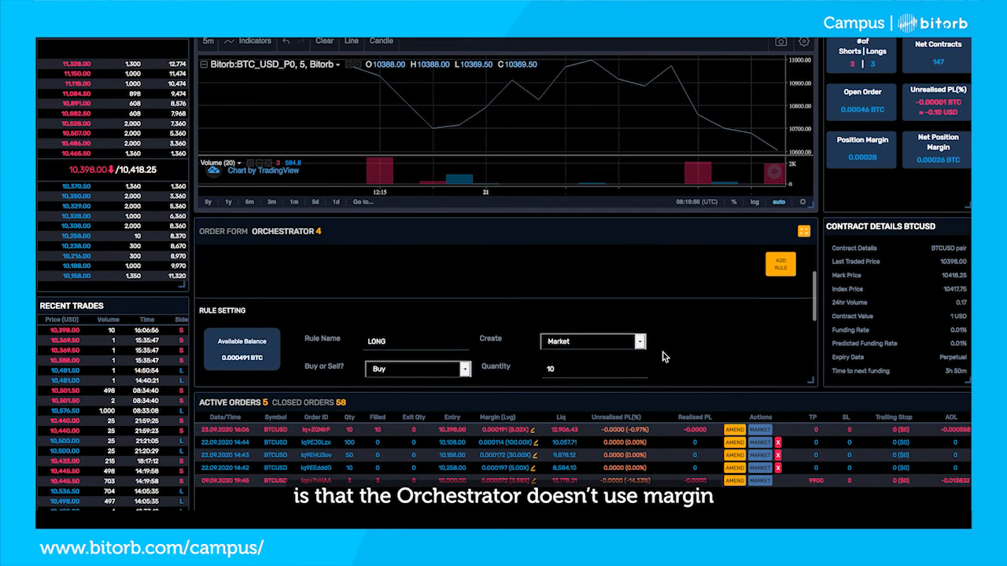
{"action": "scroll", "coordinate": [663, 357], "scroll_direction": "up", "scroll_amount": 2}
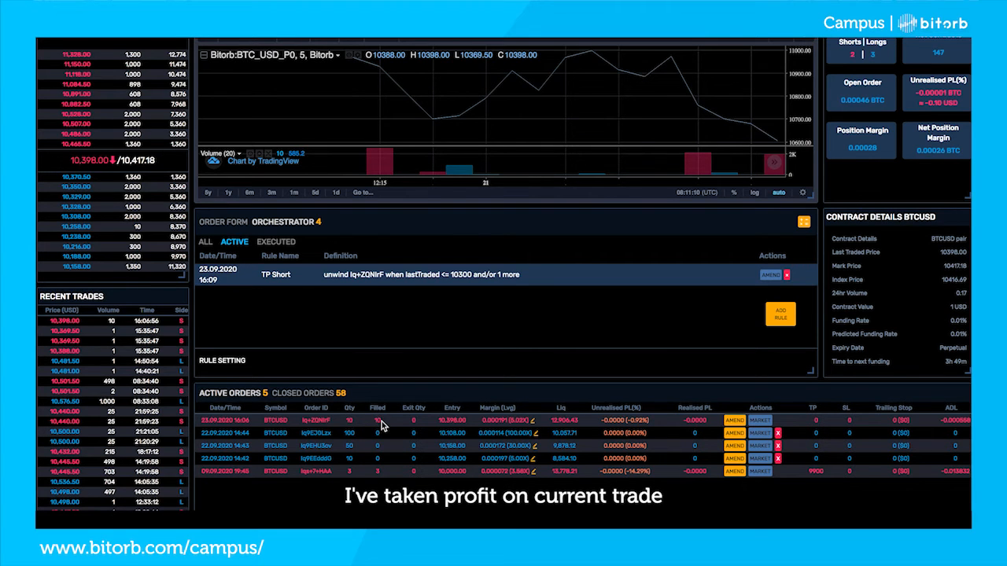
{"action": "scroll", "coordinate": [385, 328], "scroll_direction": "down", "scroll_amount": 2}
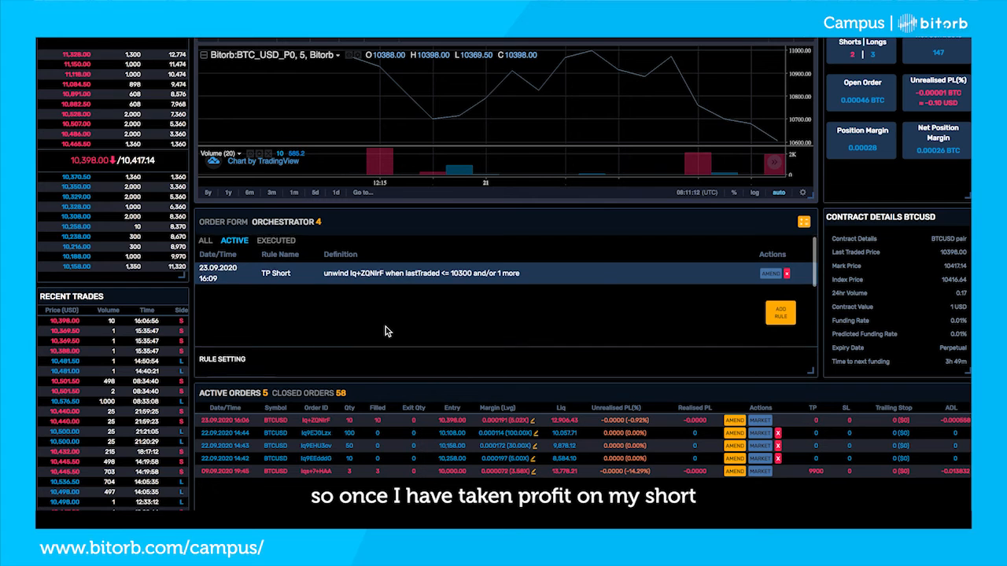
{"action": "scroll", "coordinate": [386, 326], "scroll_direction": "up", "scroll_amount": 2}
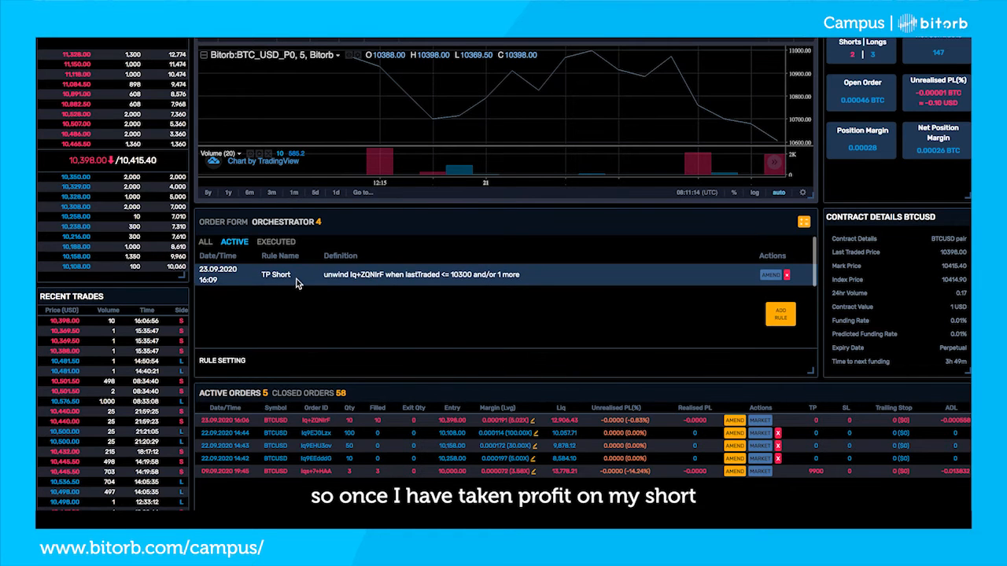
{"action": "scroll", "coordinate": [366, 318], "scroll_direction": "down", "scroll_amount": 5}
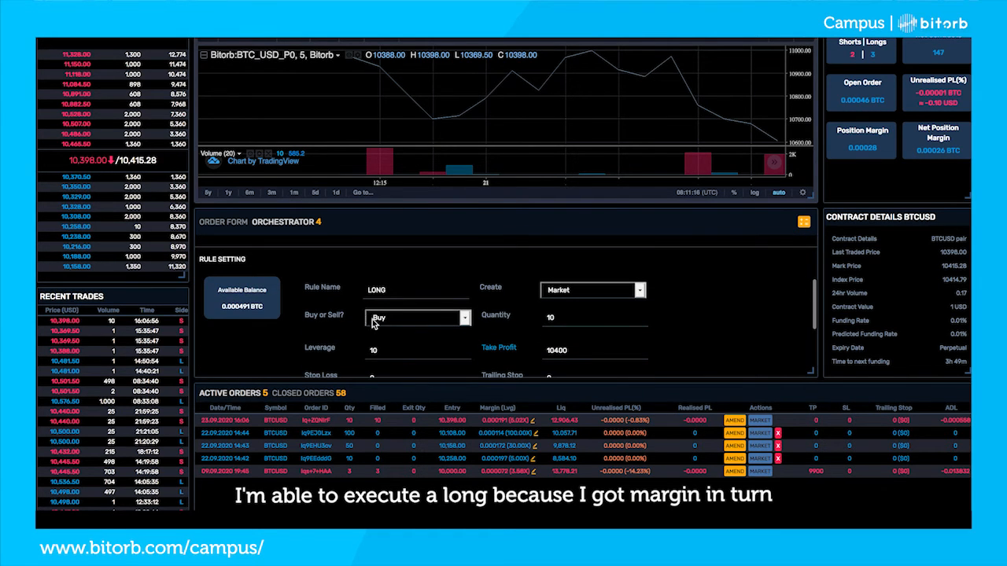
{"action": "scroll", "coordinate": [523, 330], "scroll_direction": "down", "scroll_amount": 5}
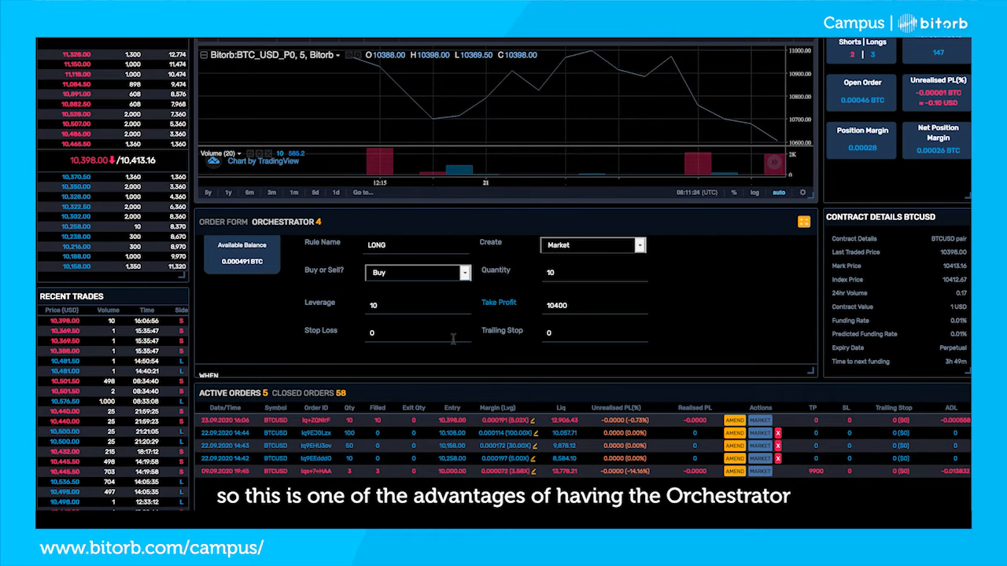
{"action": "scroll", "coordinate": [448, 340], "scroll_direction": "down", "scroll_amount": 1}
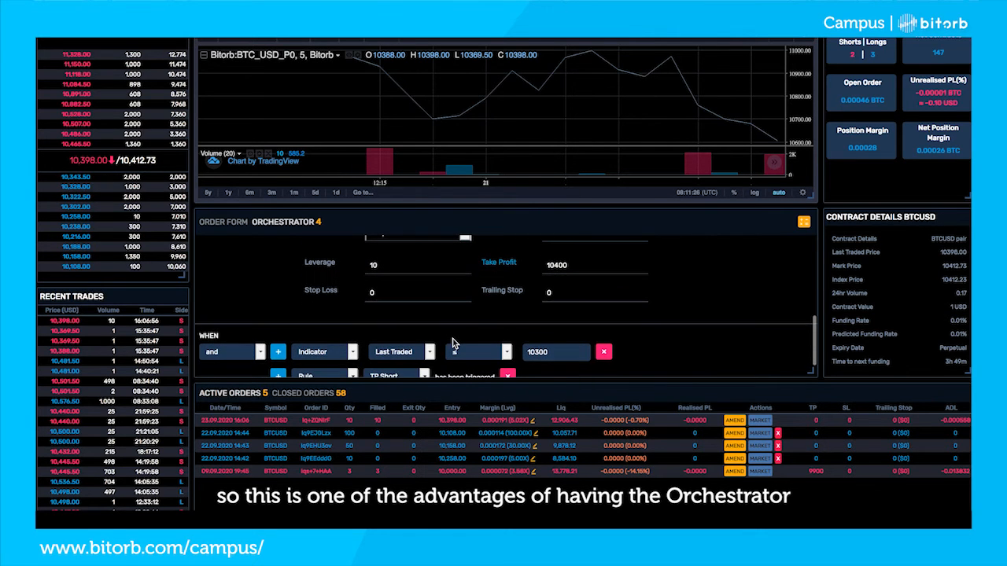
{"action": "scroll", "coordinate": [453, 344], "scroll_direction": "down", "scroll_amount": 1}
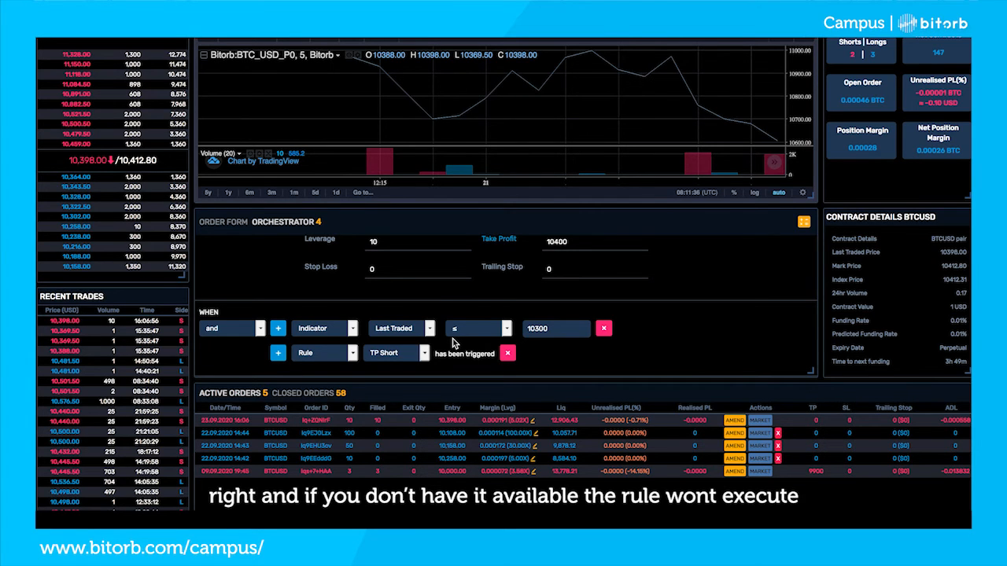
{"action": "scroll", "coordinate": [453, 343], "scroll_direction": "down", "scroll_amount": 2}
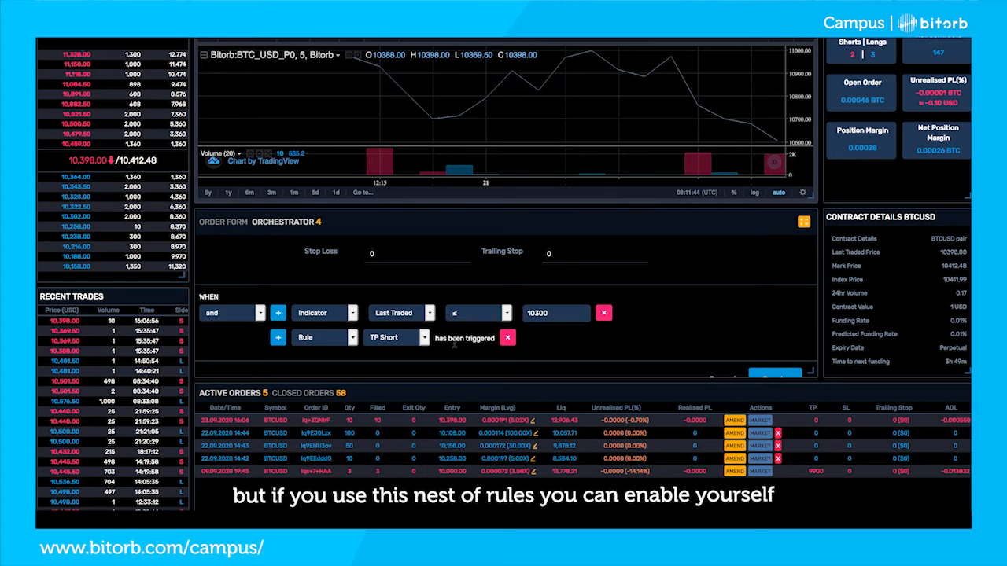
{"action": "scroll", "coordinate": [447, 321], "scroll_direction": "up", "scroll_amount": 5}
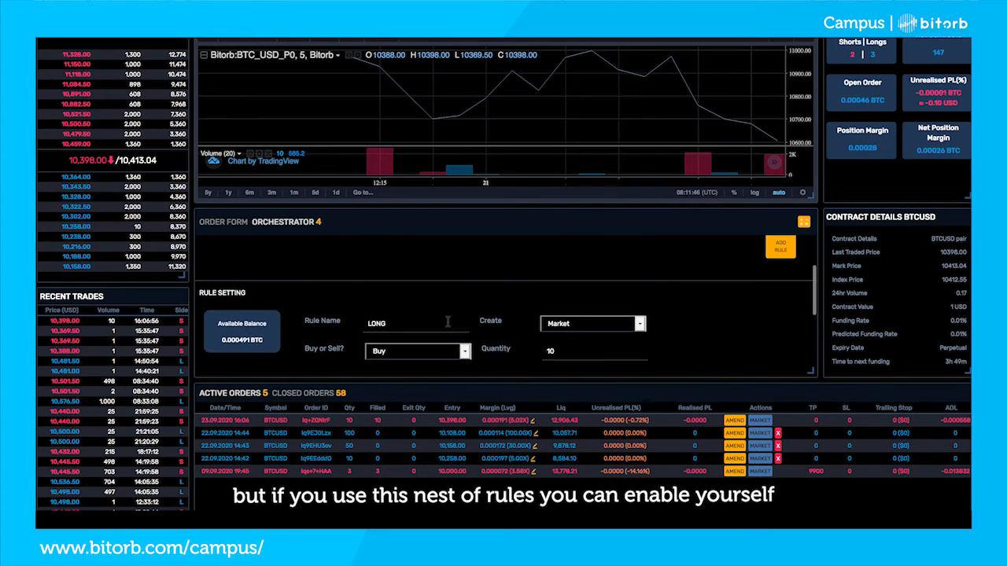
{"action": "scroll", "coordinate": [448, 321], "scroll_direction": "up", "scroll_amount": 3}
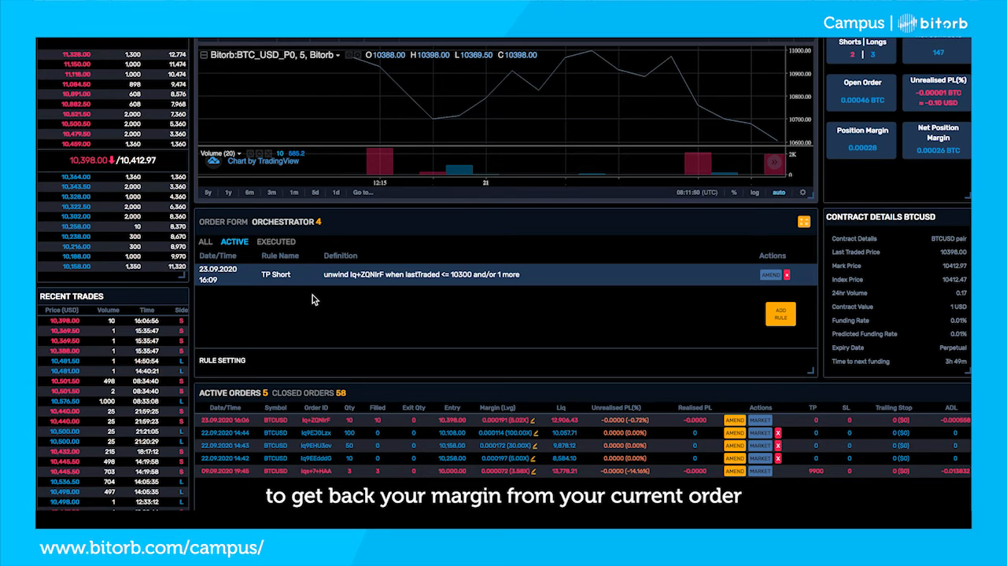
Create the LONG rule with the order settings and conditions entered
{"action": "scroll", "coordinate": [313, 299], "scroll_direction": "down", "scroll_amount": 8}
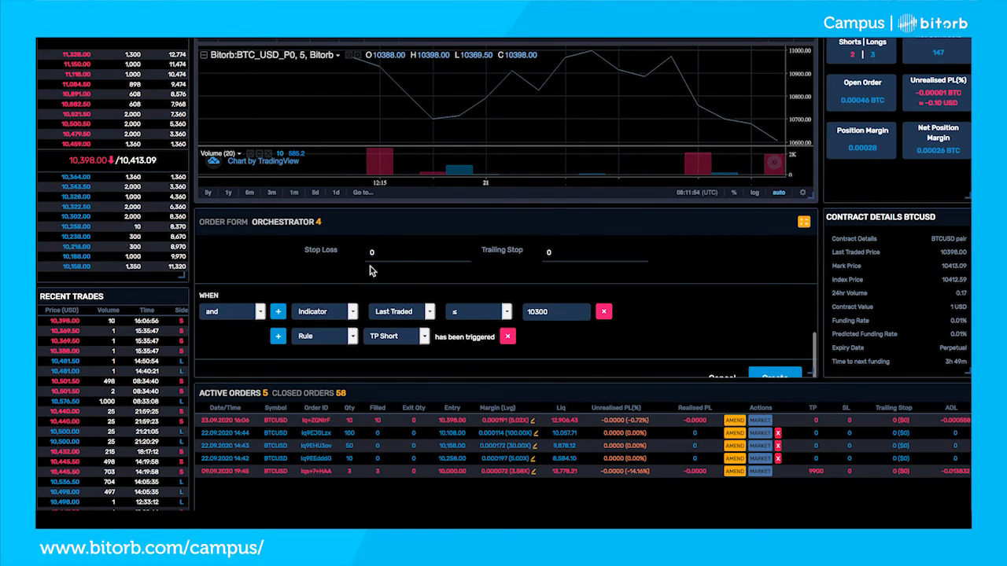
{"action": "left_click", "coordinate": [775, 373]}
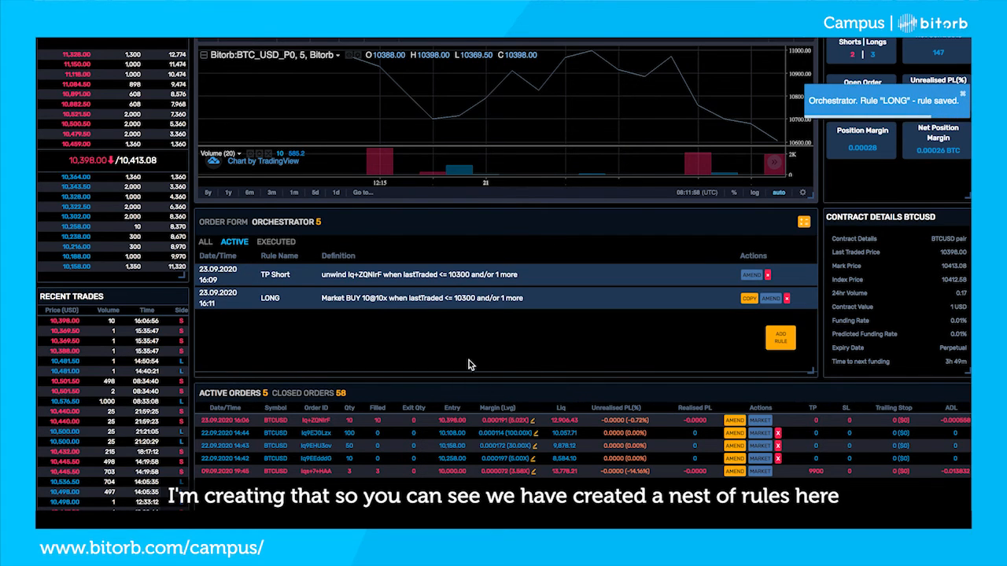